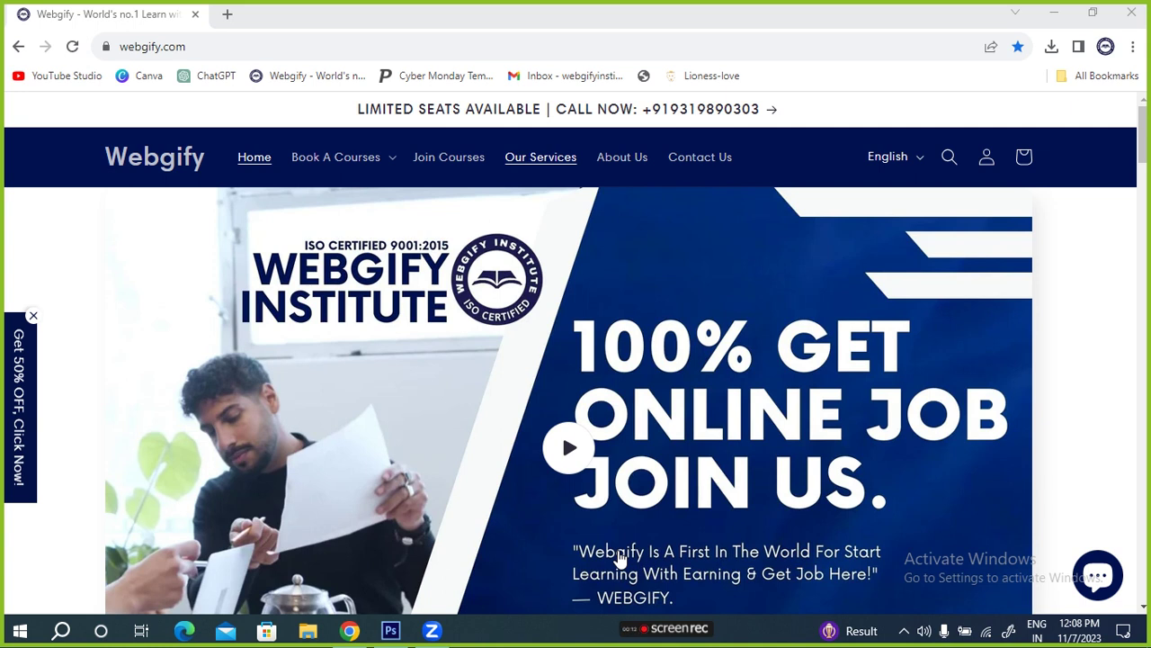
Step: Switch to Photoshop and open the settings for a new document
key("alt+Tab")
key("alt+Tab")
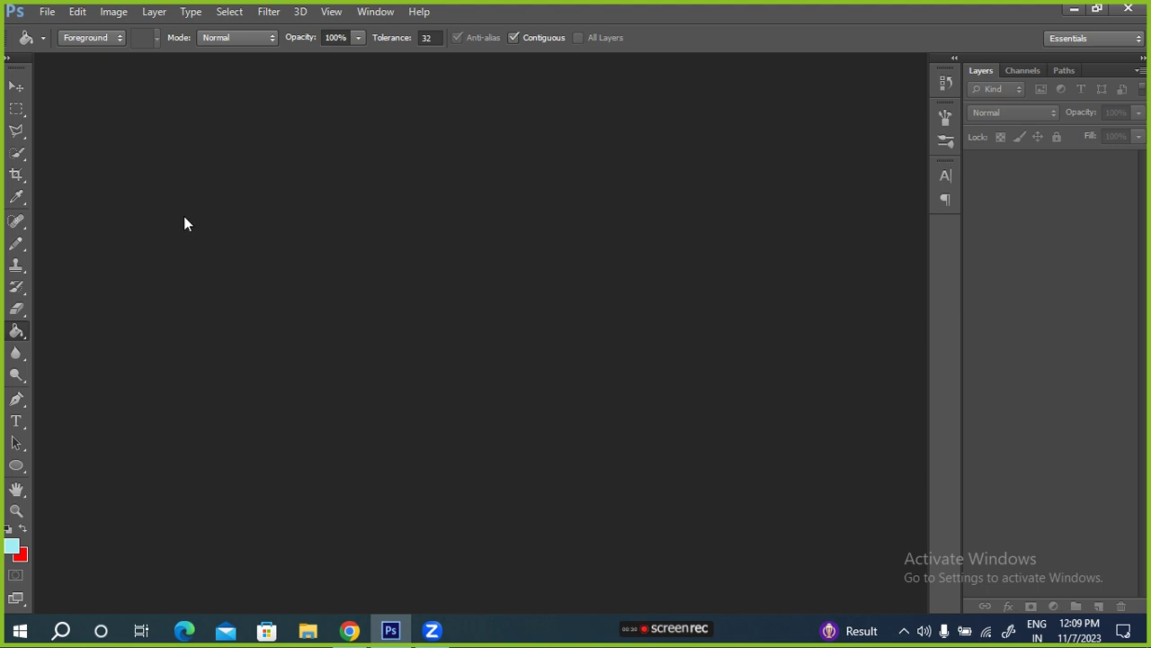
left_click(47, 13)
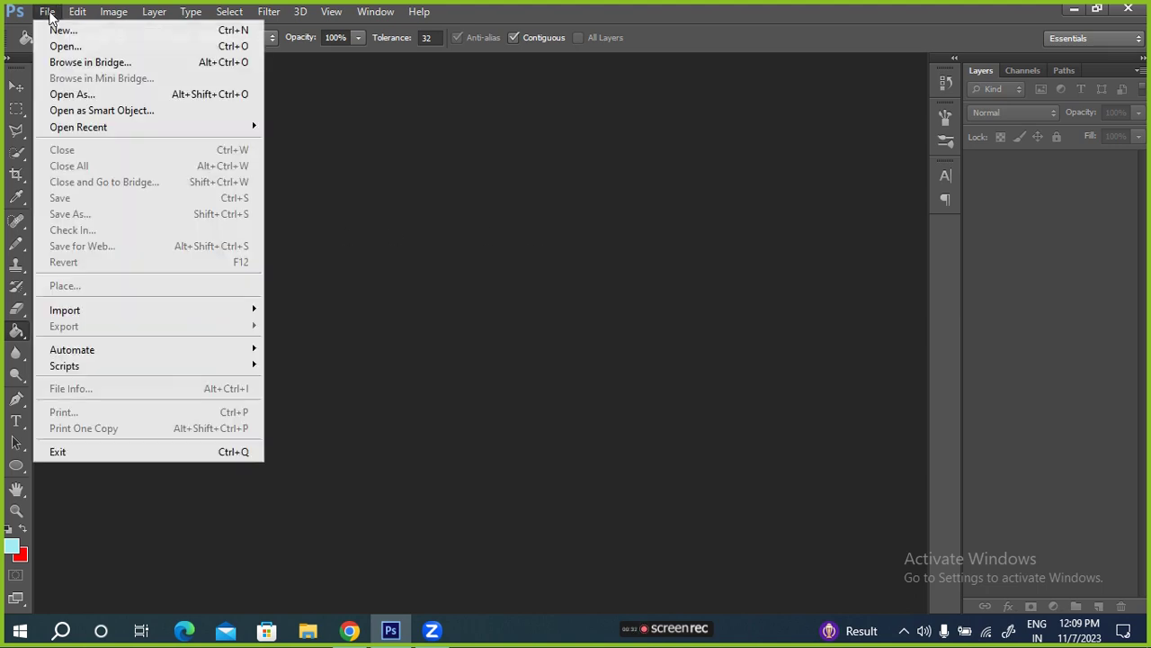
left_click(61, 31)
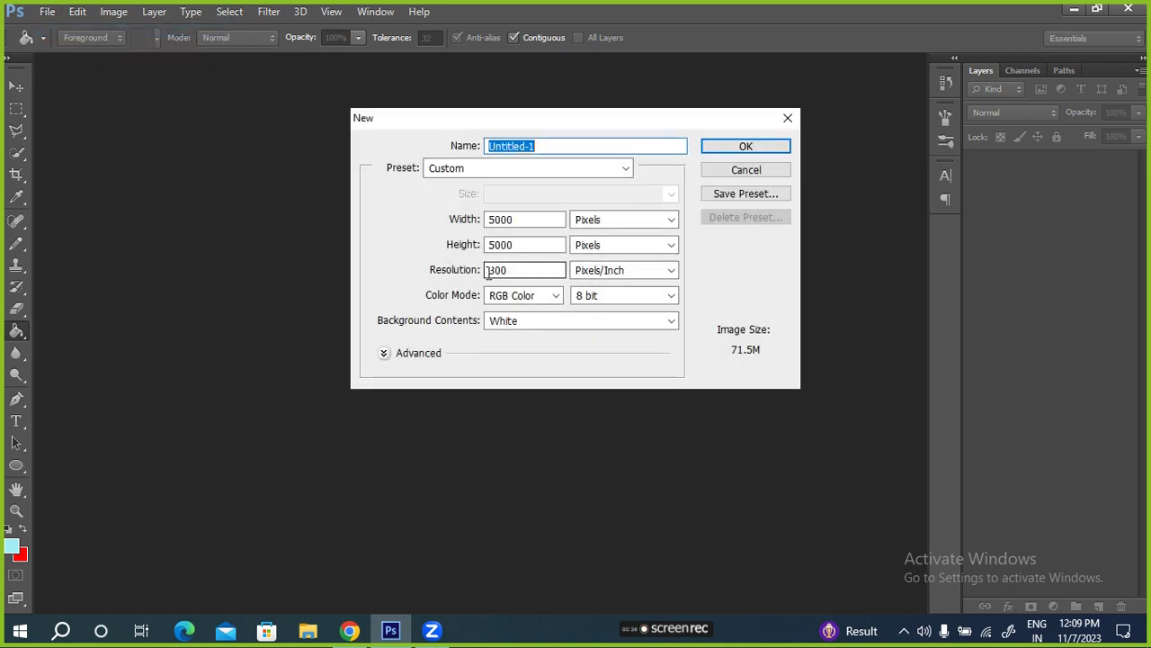
Step: Create a 5000 by 5000 pixel document at 300 pixels/inch in 8 bit RGB Color with a white background
left_click(531, 146)
left_click_drag(512, 146, 450, 146)
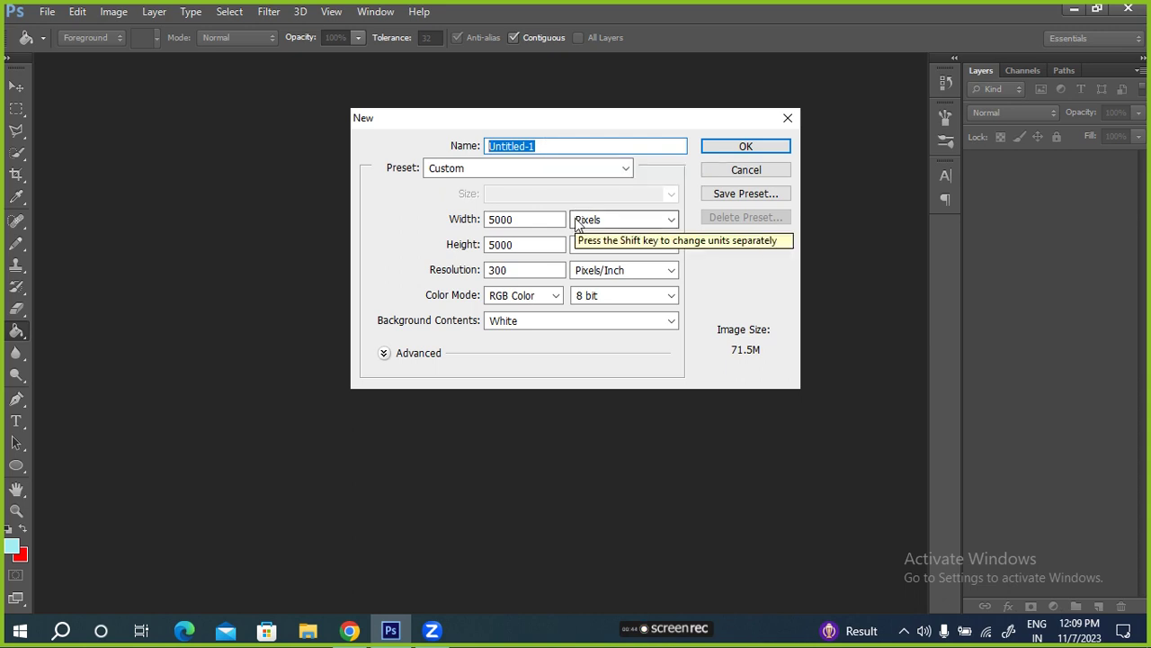
left_click(525, 219)
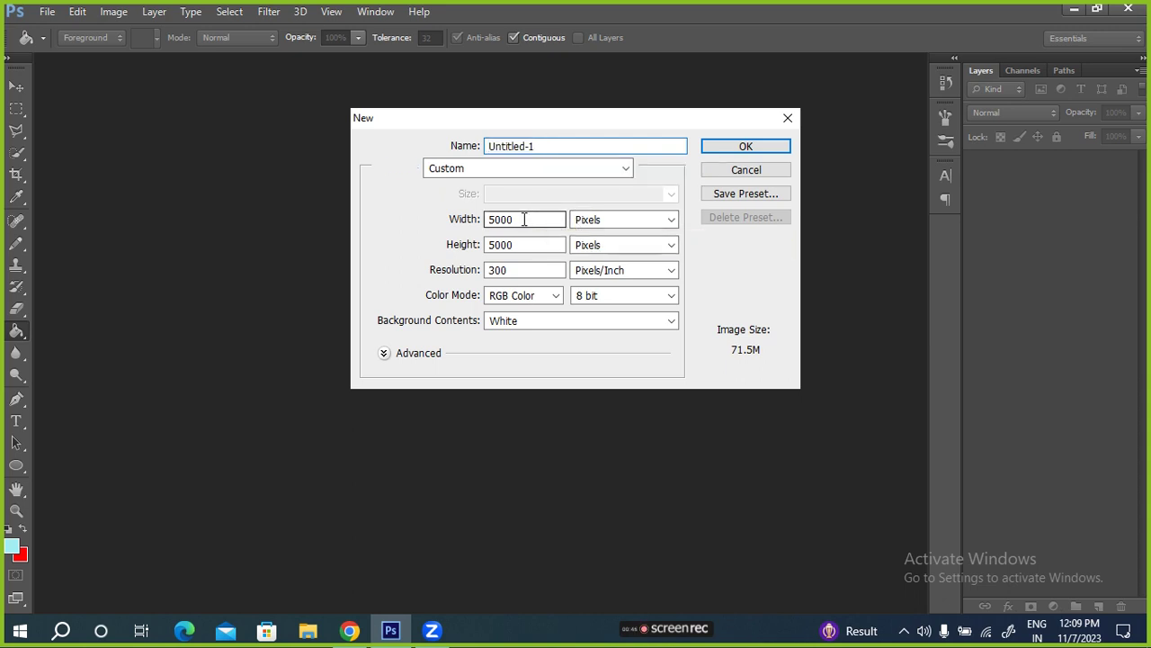
left_click(539, 145)
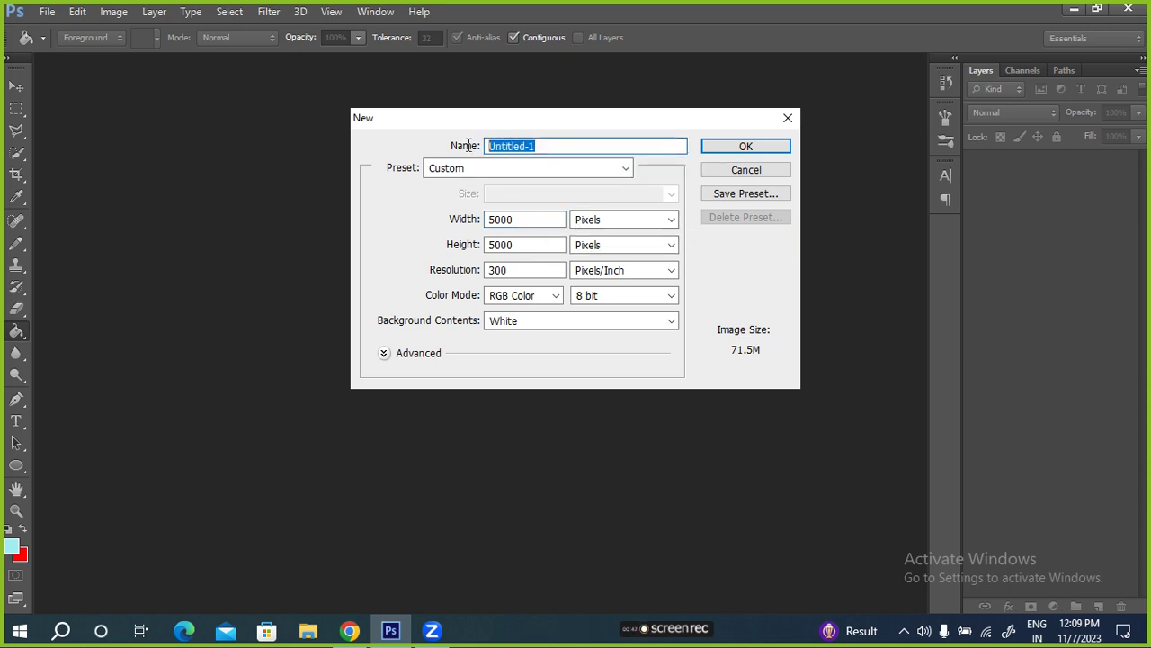
left_click(518, 222)
left_click_drag(520, 221, 465, 221)
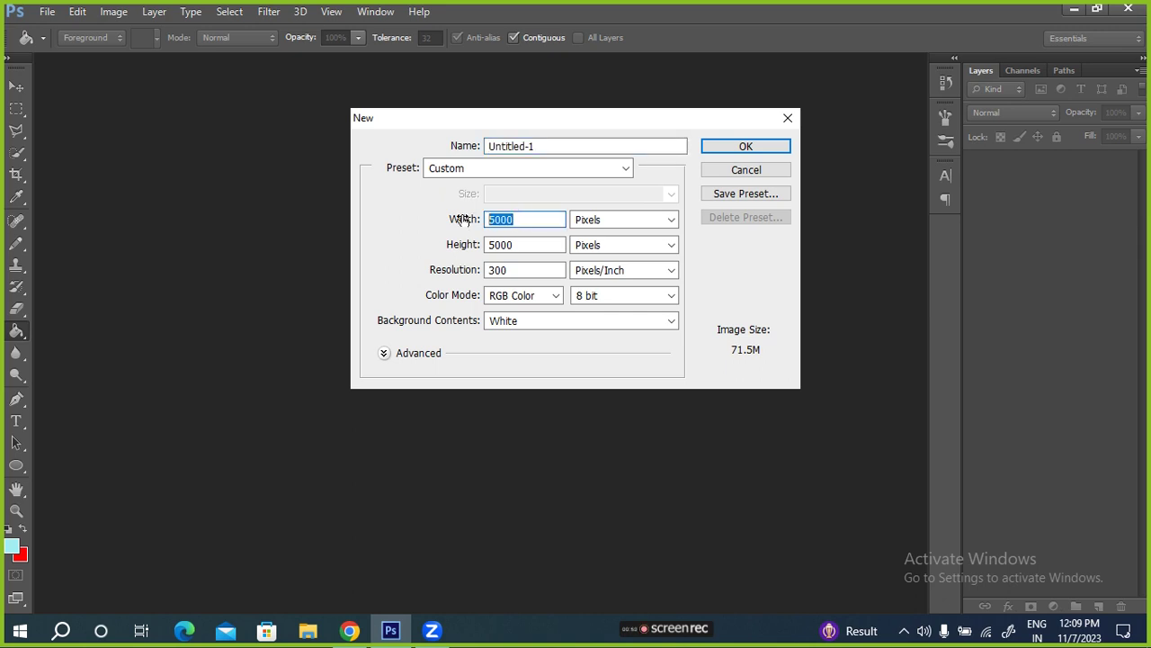
key("Tab")
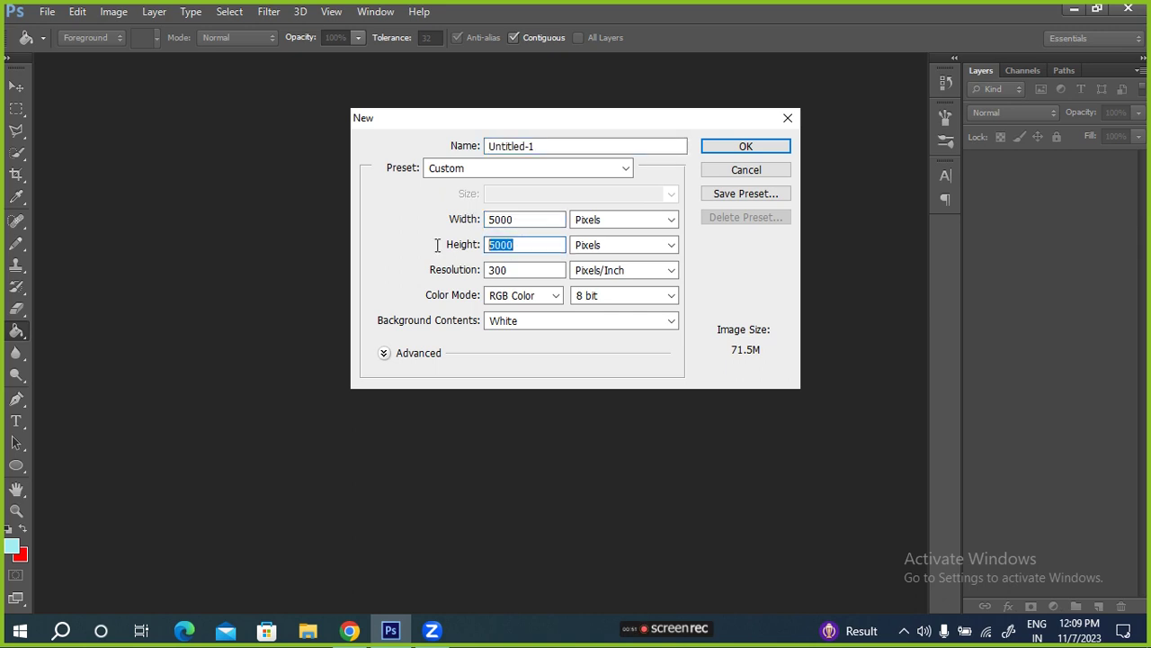
left_click(510, 270)
left_click_drag(513, 268, 429, 270)
left_click(534, 220)
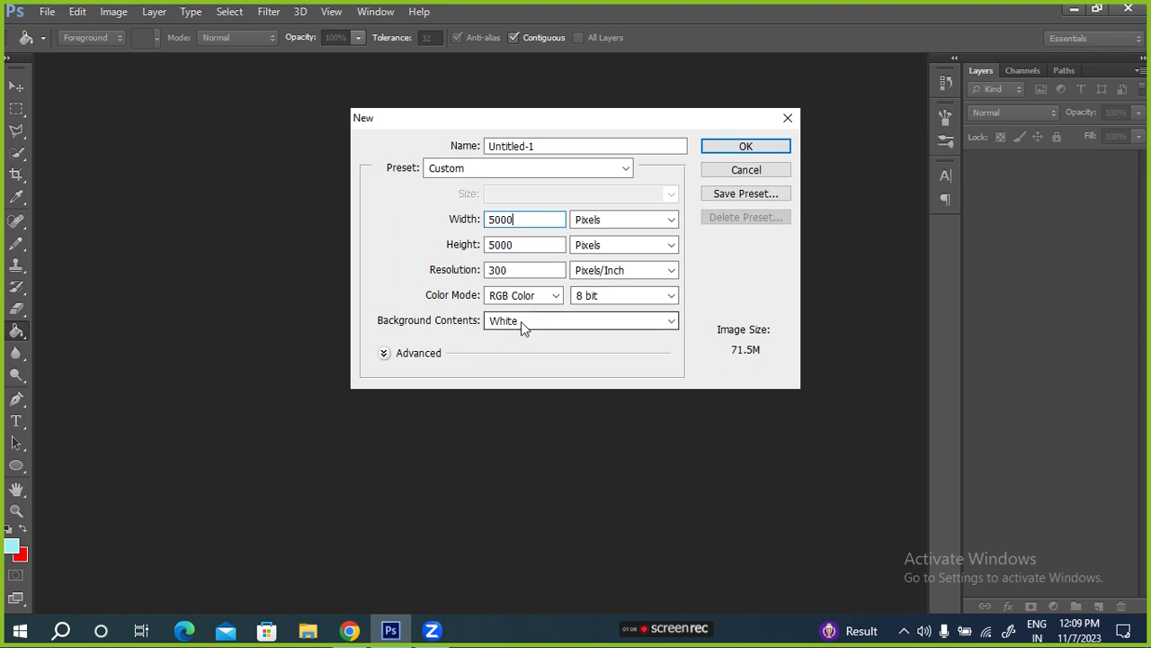
left_click(746, 148)
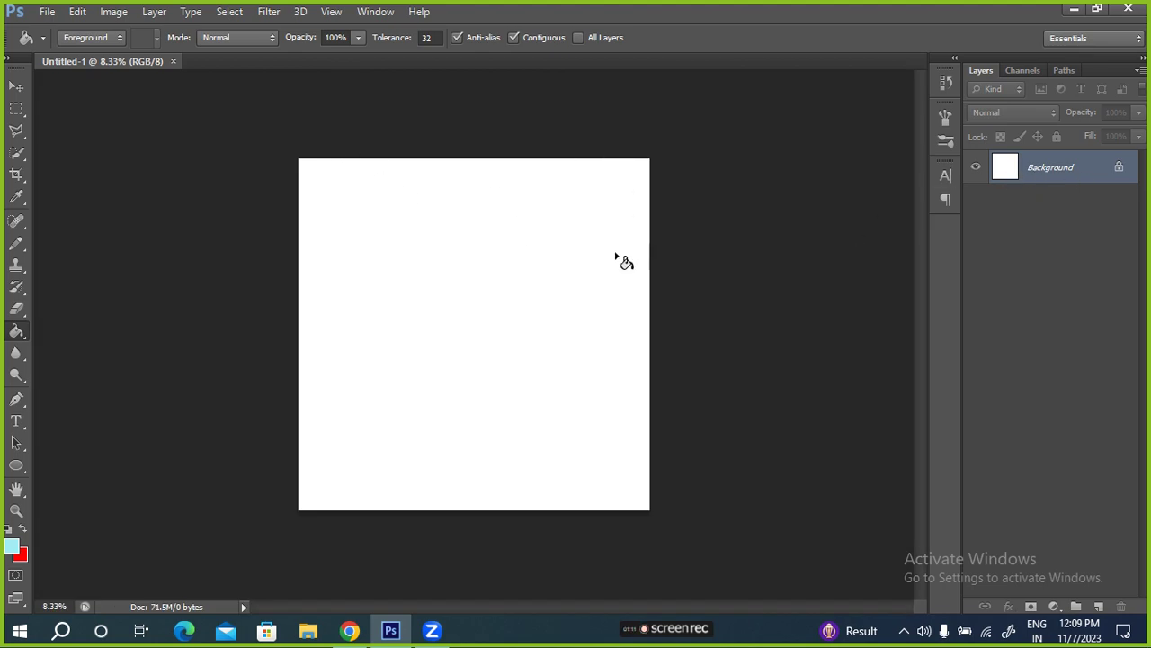
key("ctrl+0")
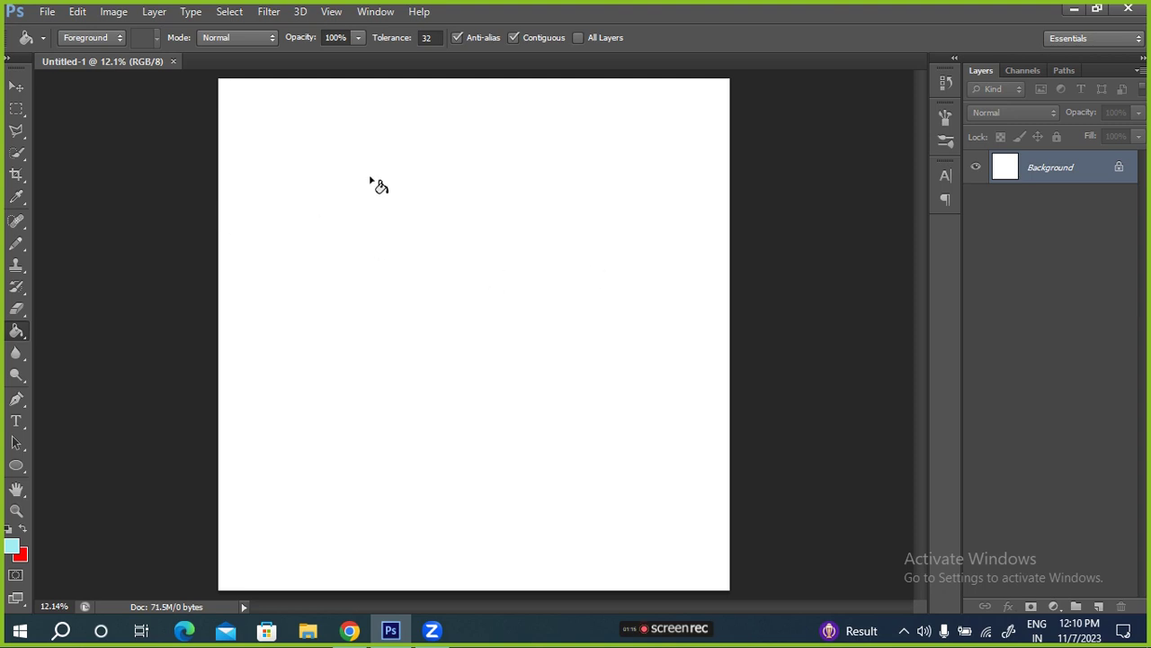
left_click(18, 87)
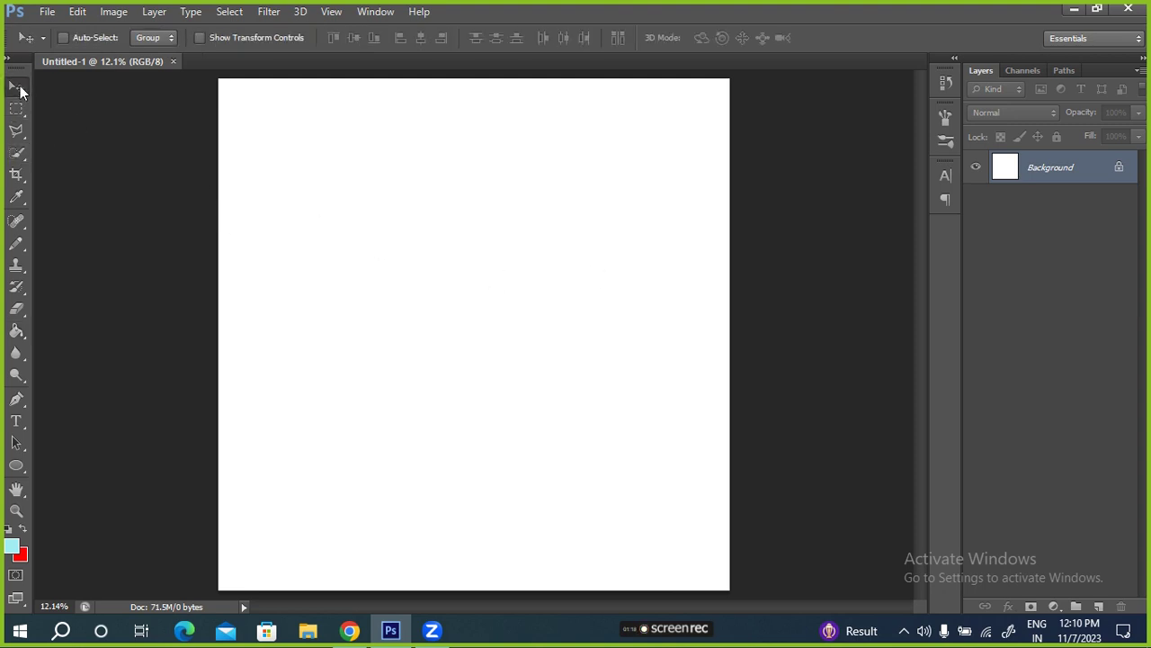
left_click(16, 130)
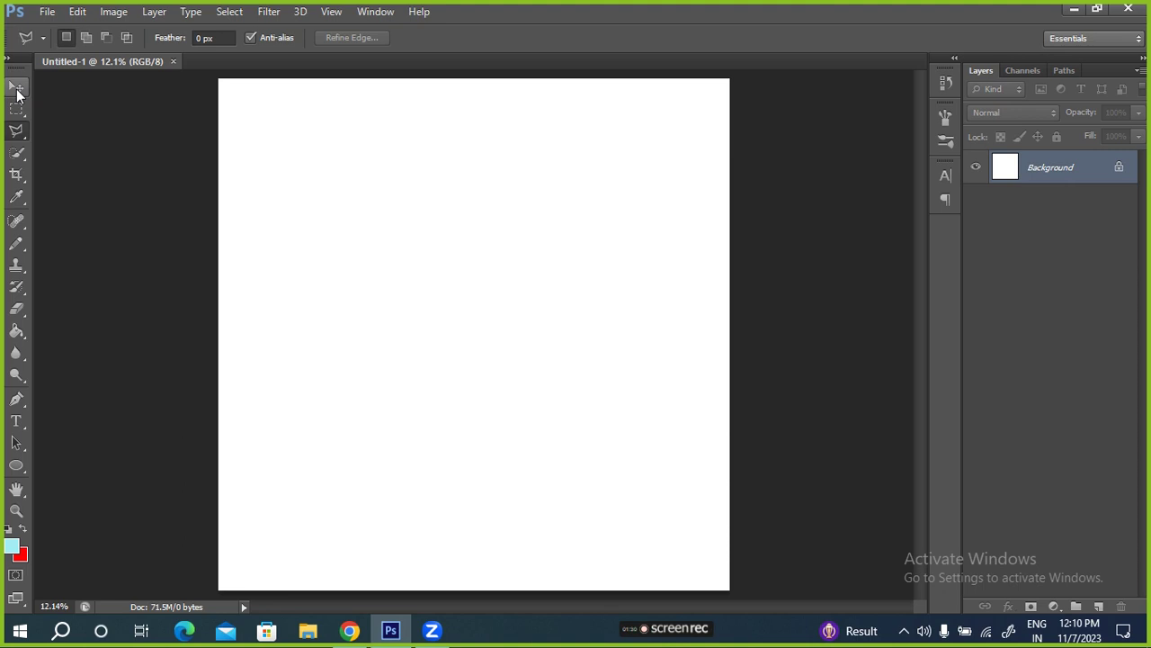
left_click(20, 90)
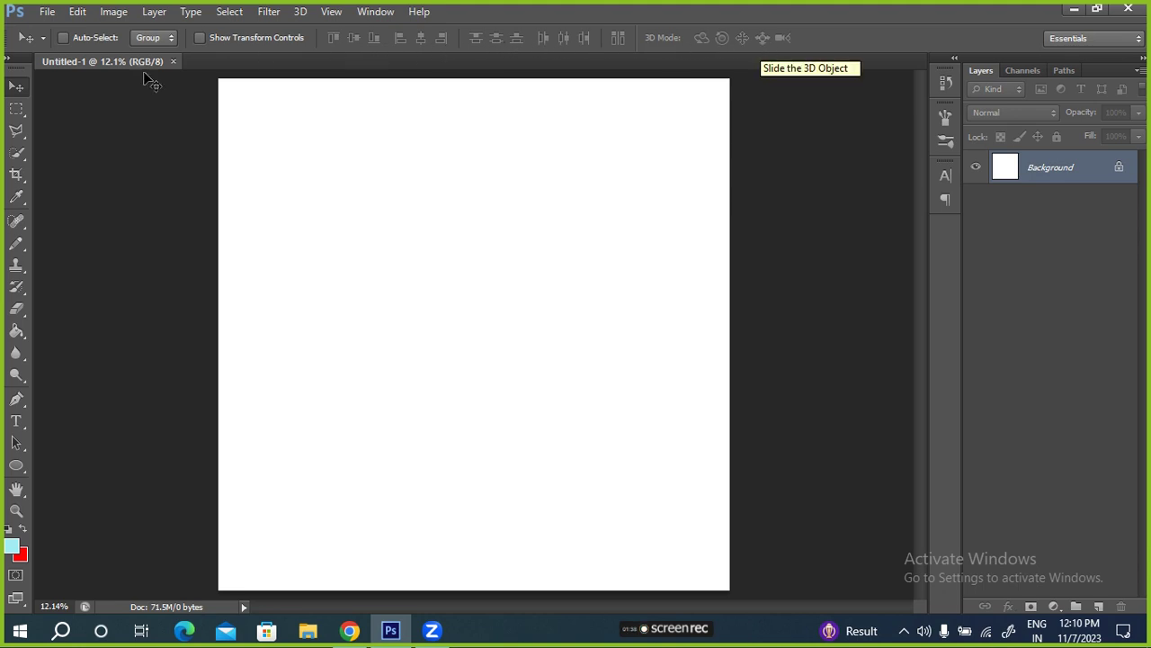
left_click(15, 85)
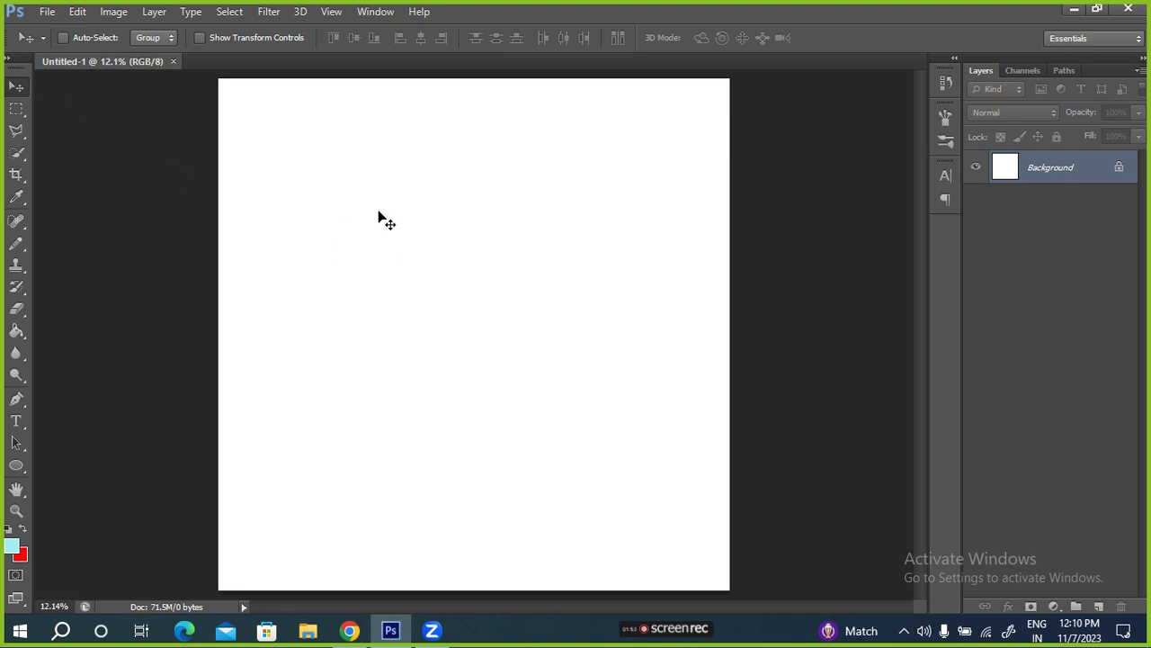
left_click(16, 108)
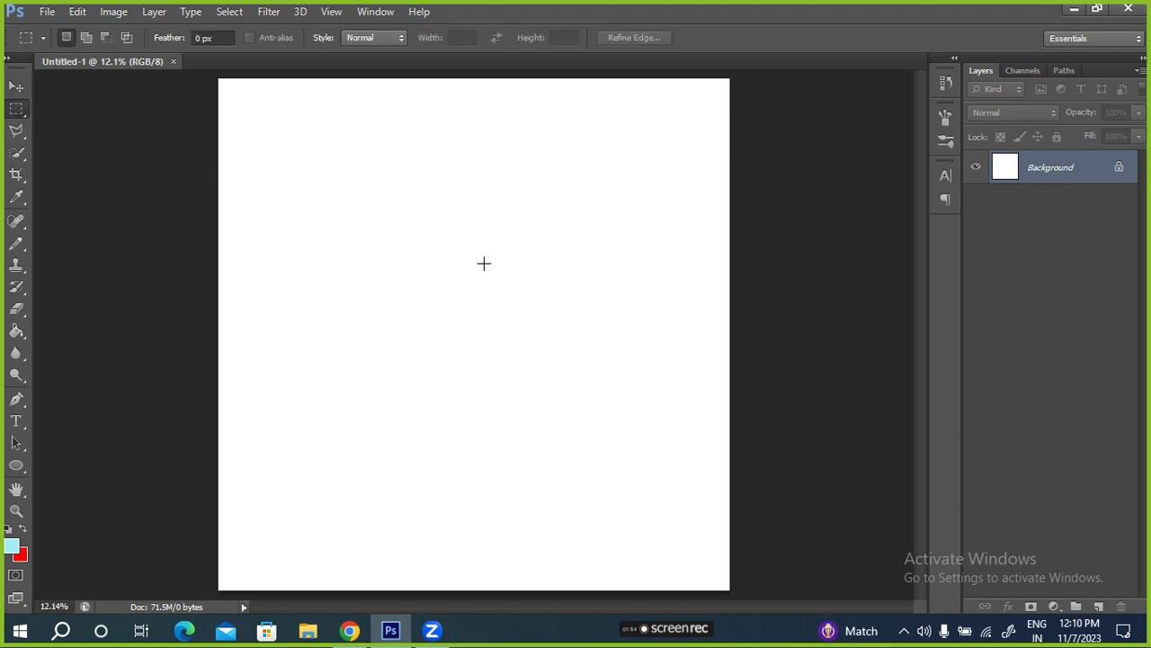
left_click(16, 131)
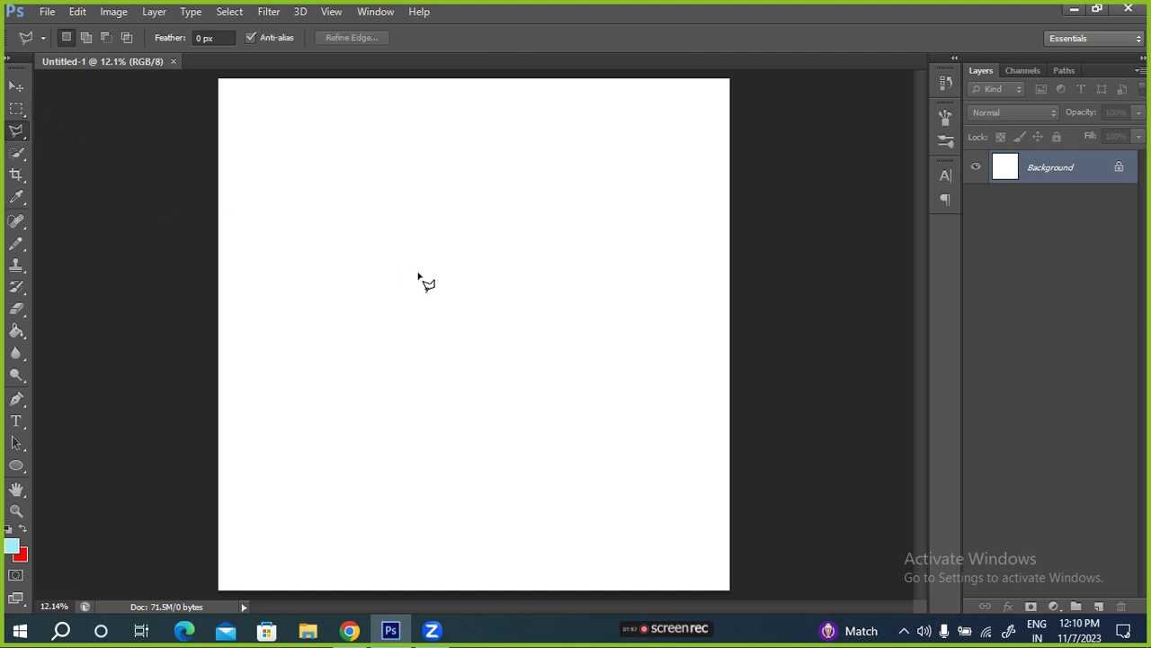
left_click(16, 87)
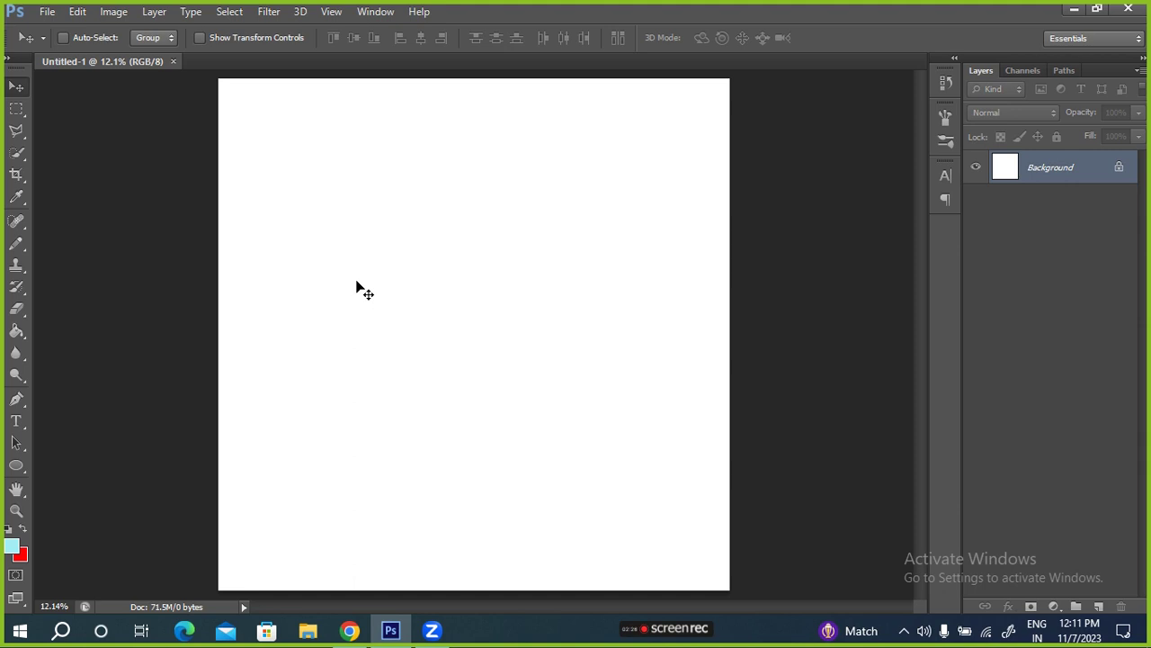
Step: Place the "Work From Home Jobs" picture from the WhatsApp Images folder in Downloads and scale it to 82%
left_click(46, 12)
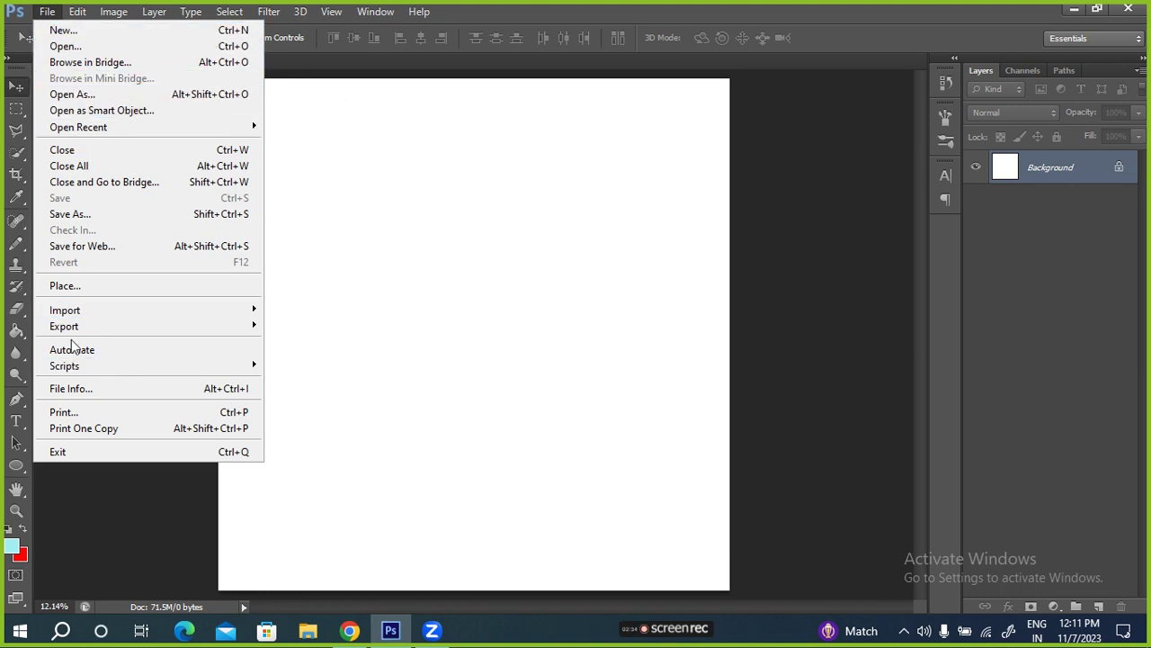
left_click(81, 286)
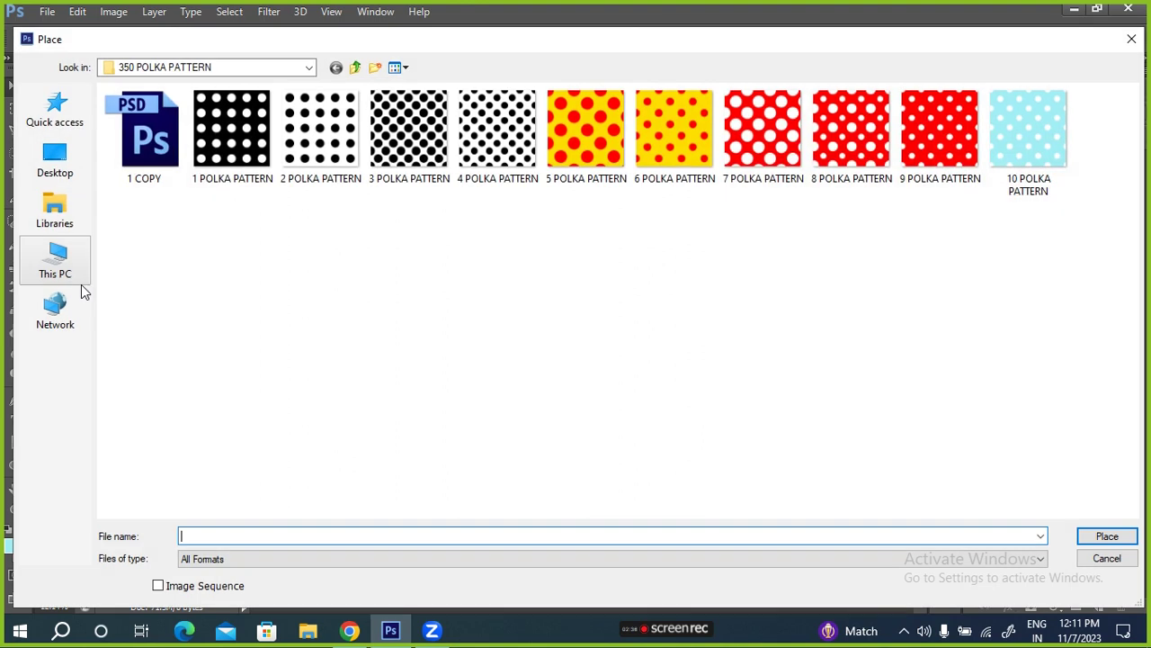
left_click(77, 275)
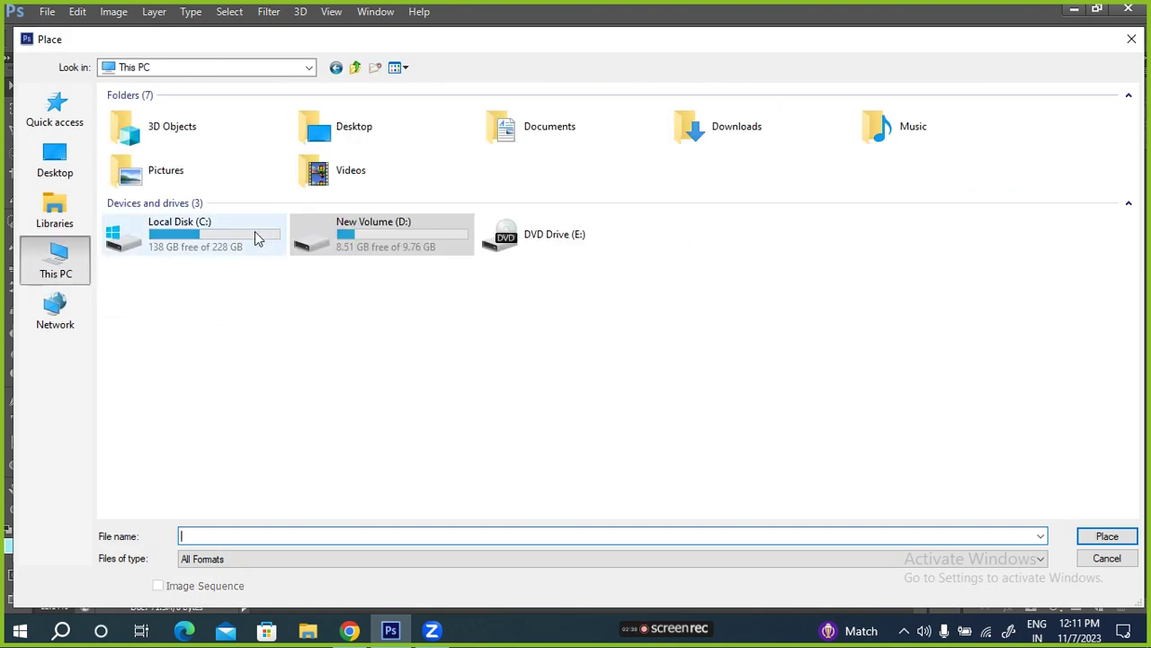
left_click(398, 233)
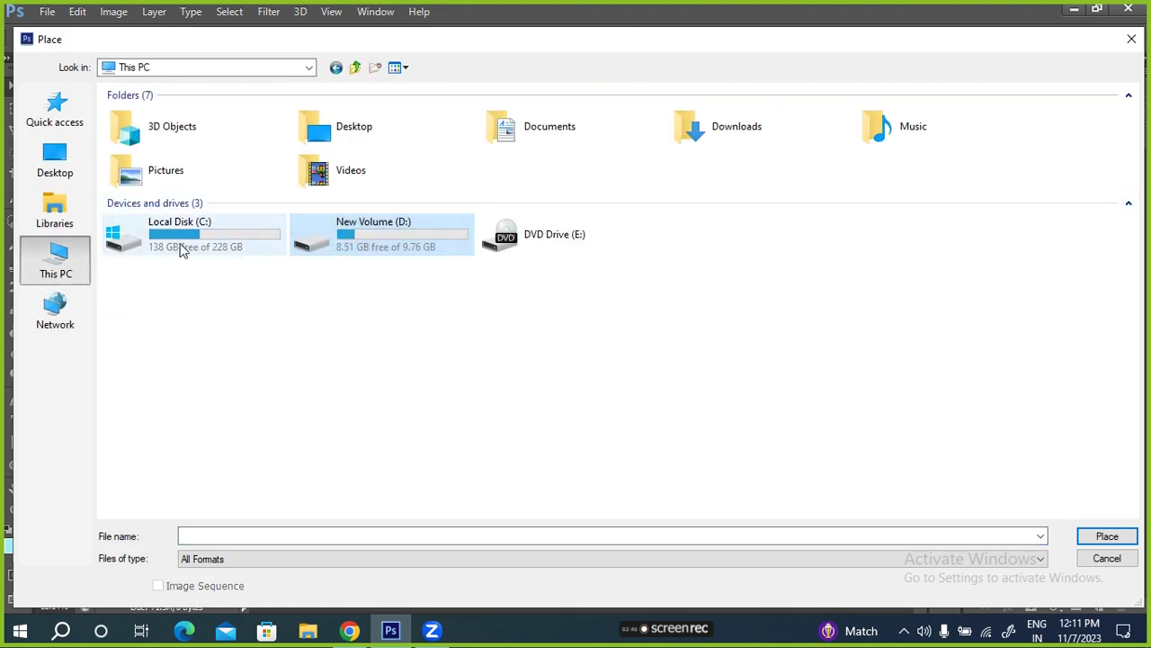
double_click(697, 131)
double_click(173, 194)
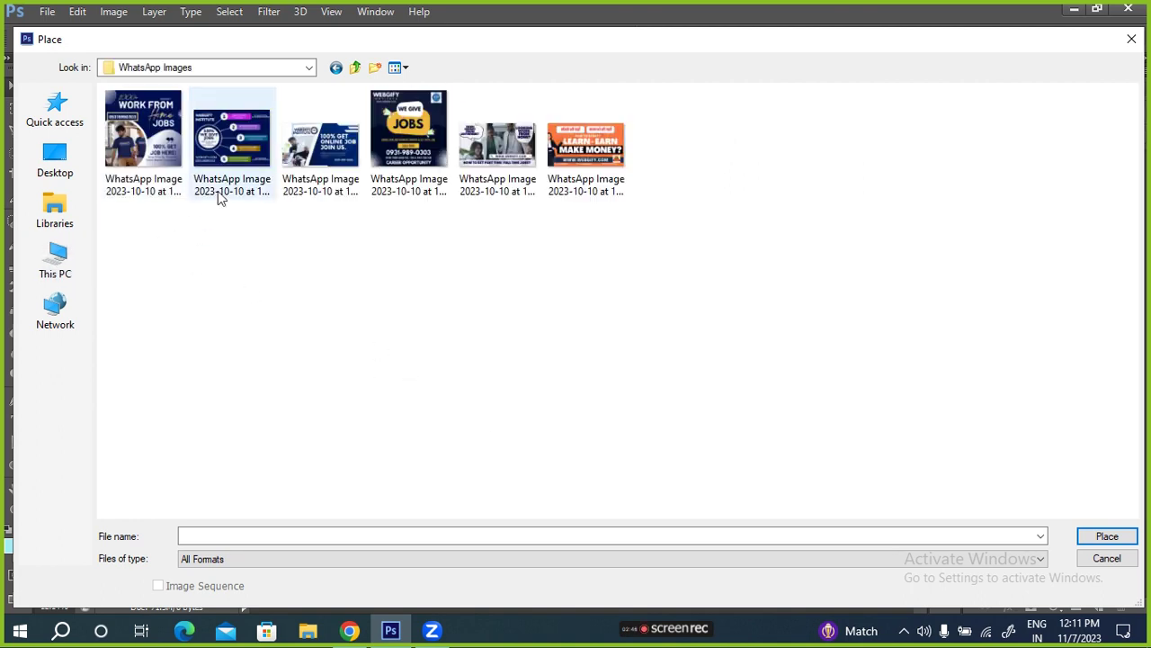
left_click(157, 144)
double_click(157, 144)
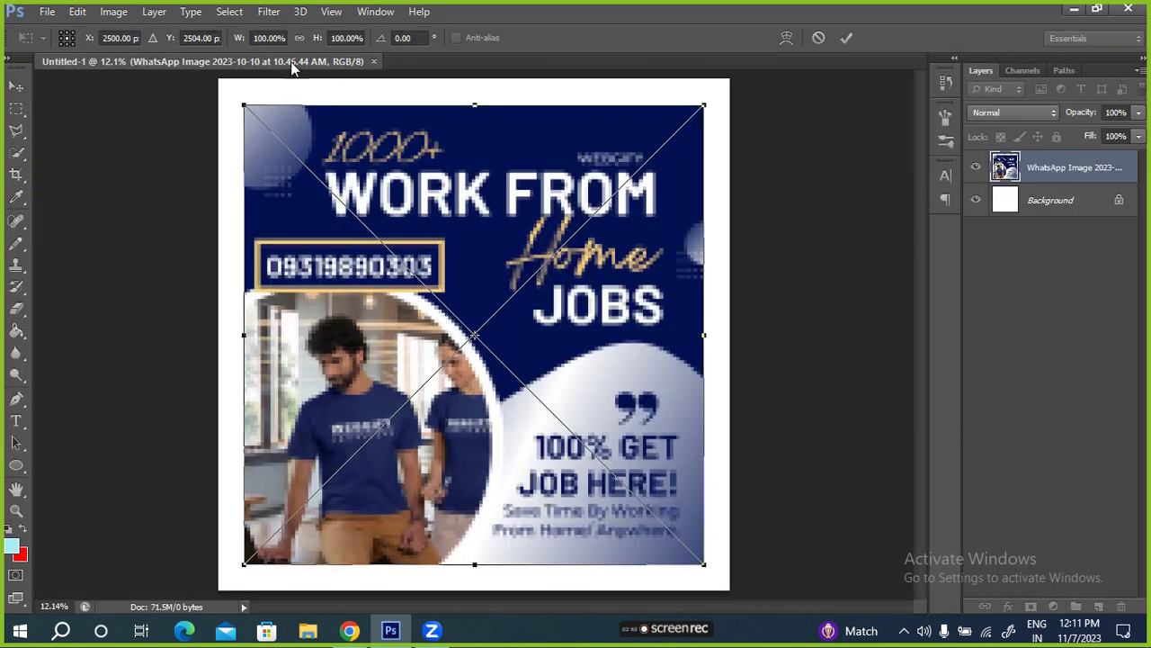
left_click_drag(237, 42, 221, 41)
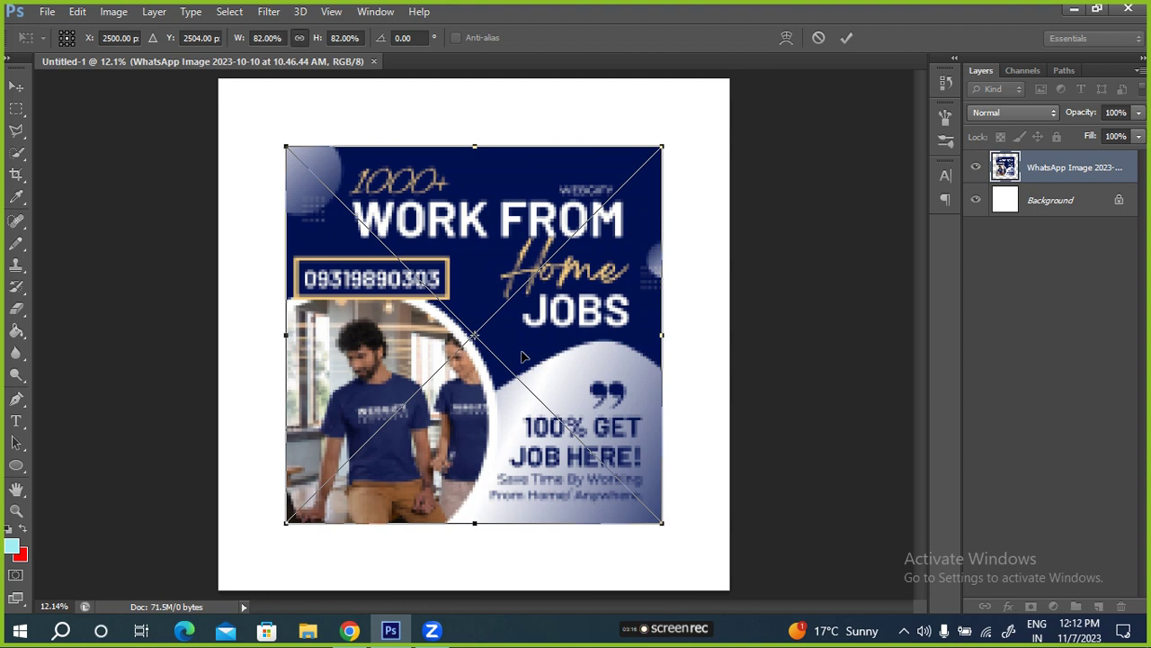
left_click(847, 39)
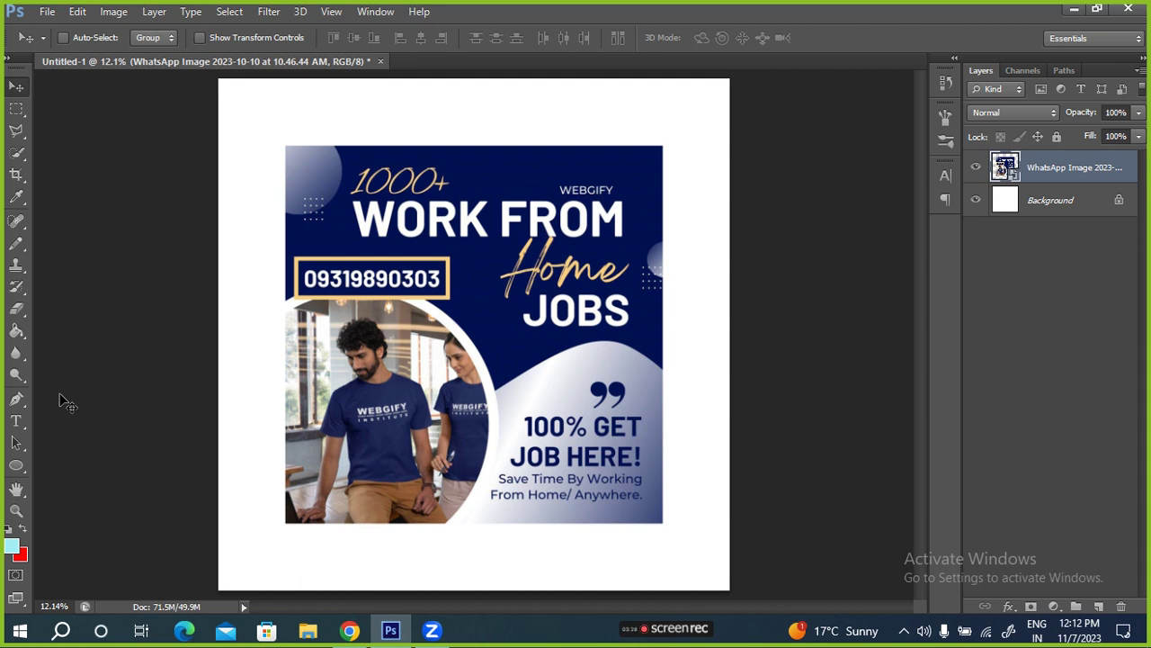
Step: Use the Move tool to shift the placed picture around the canvas and bring it back near the centre
left_click(17, 130)
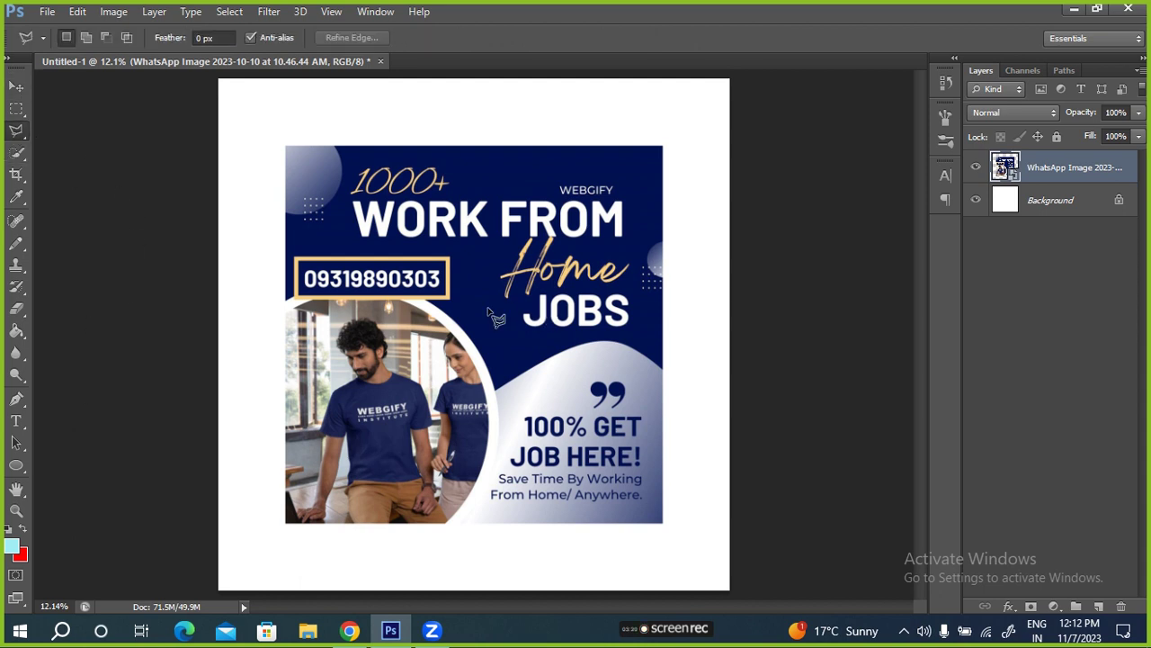
left_click(18, 109)
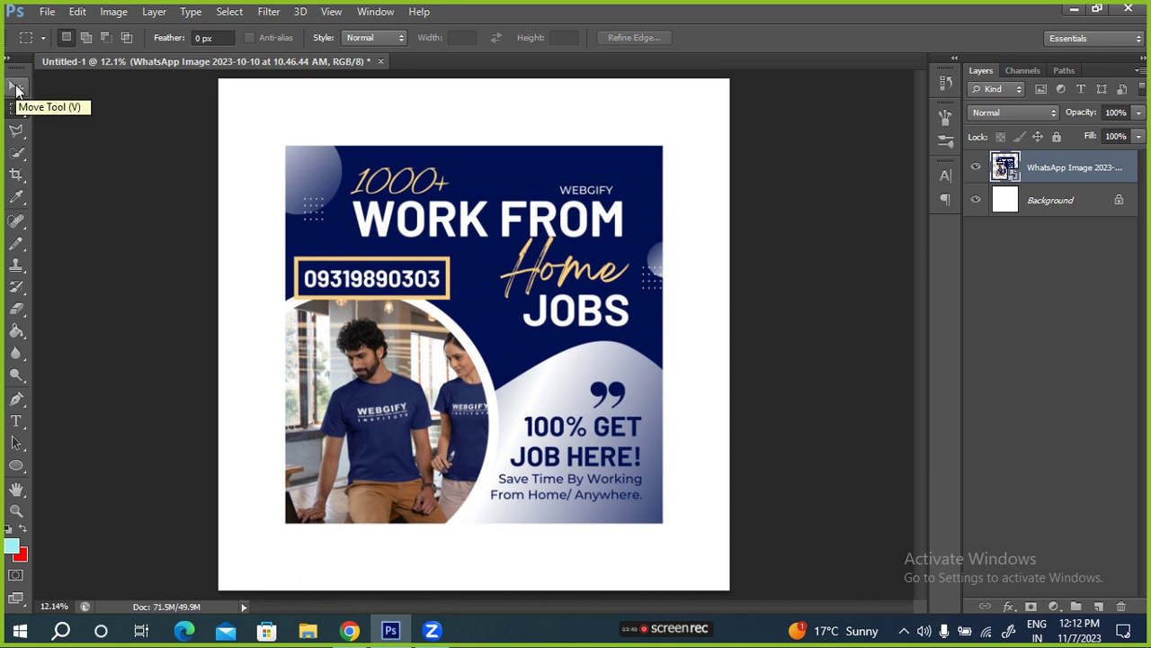
left_click(16, 88)
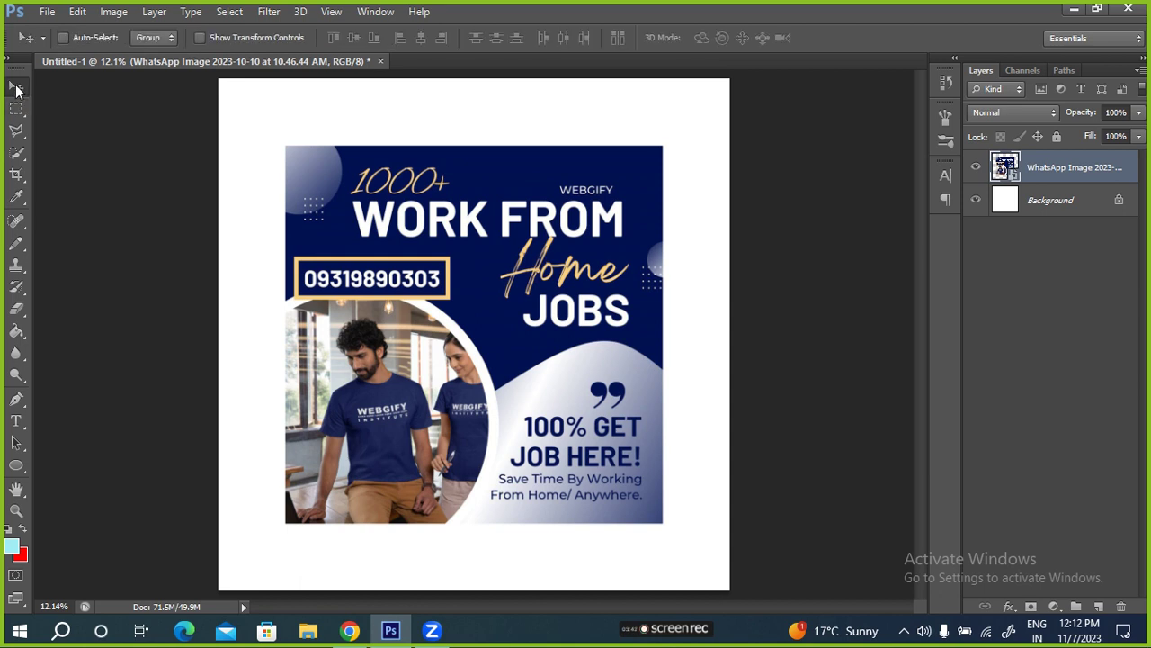
left_click_drag(463, 342, 439, 327)
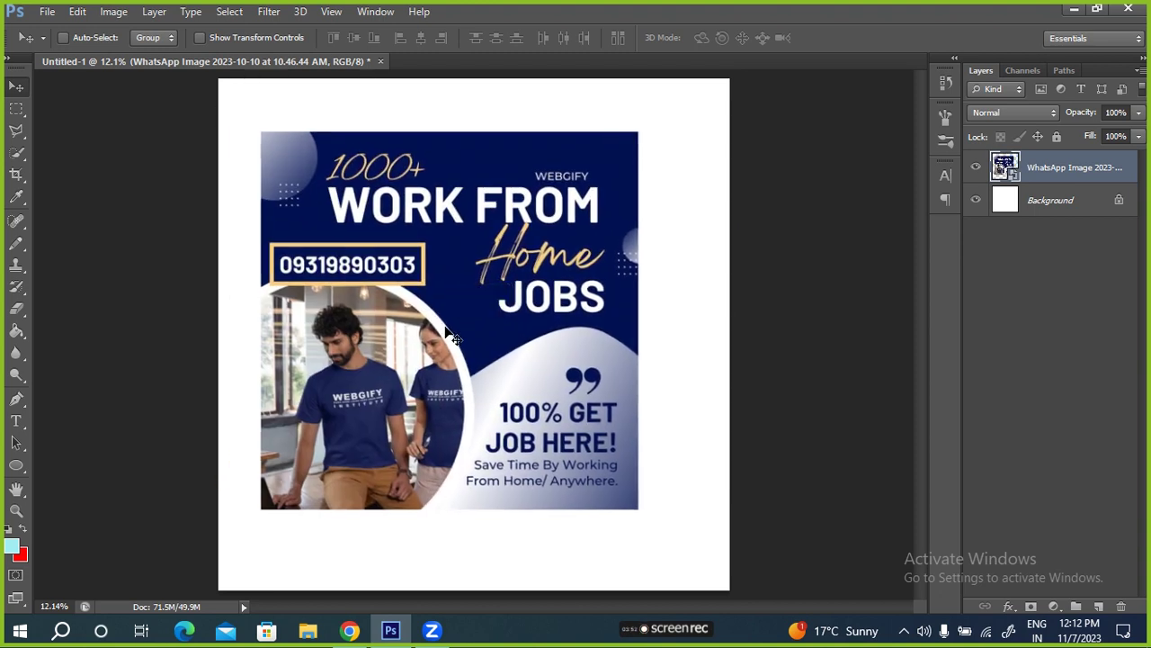
left_click_drag(454, 337, 391, 337)
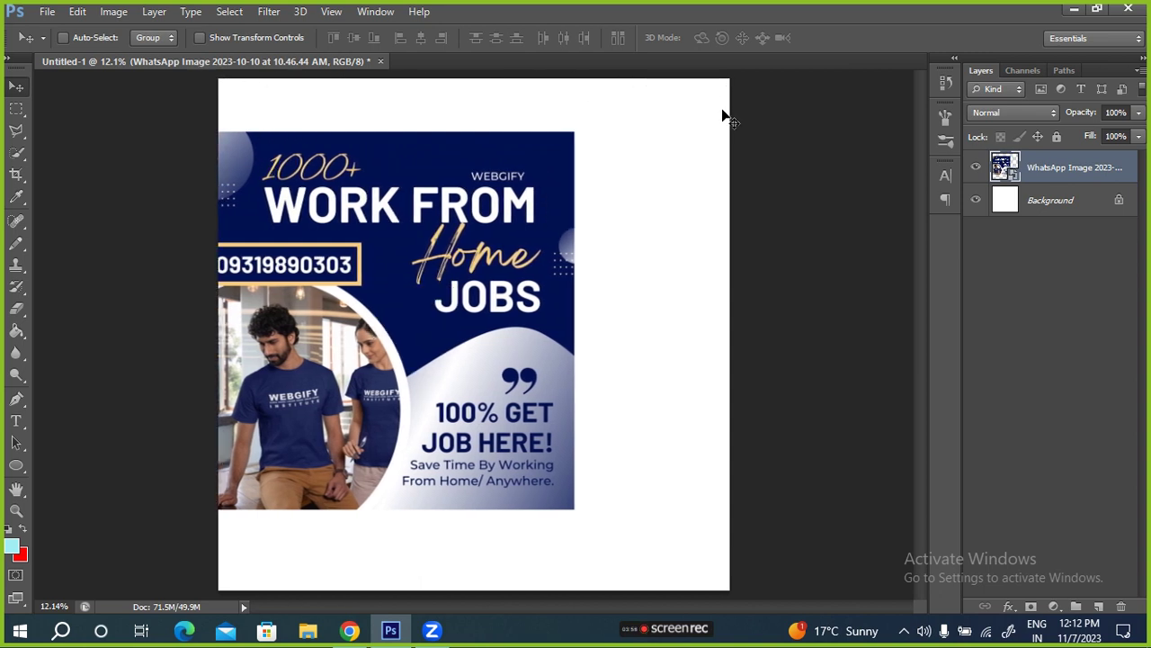
left_click_drag(345, 348, 414, 336)
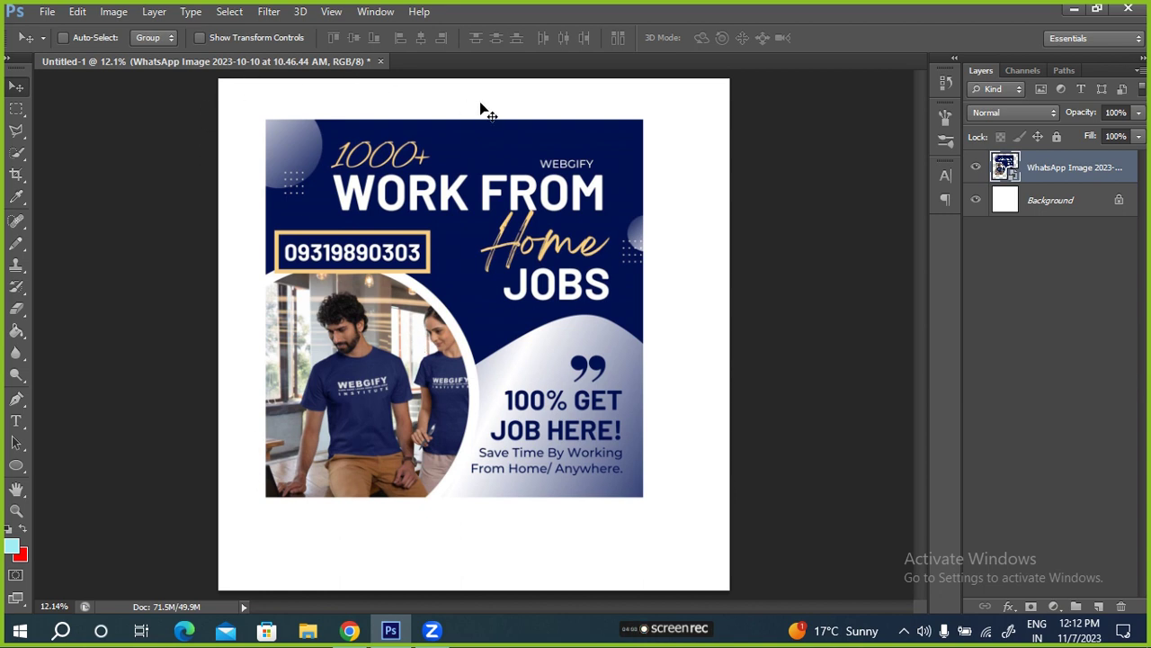
left_click_drag(439, 275, 495, 272)
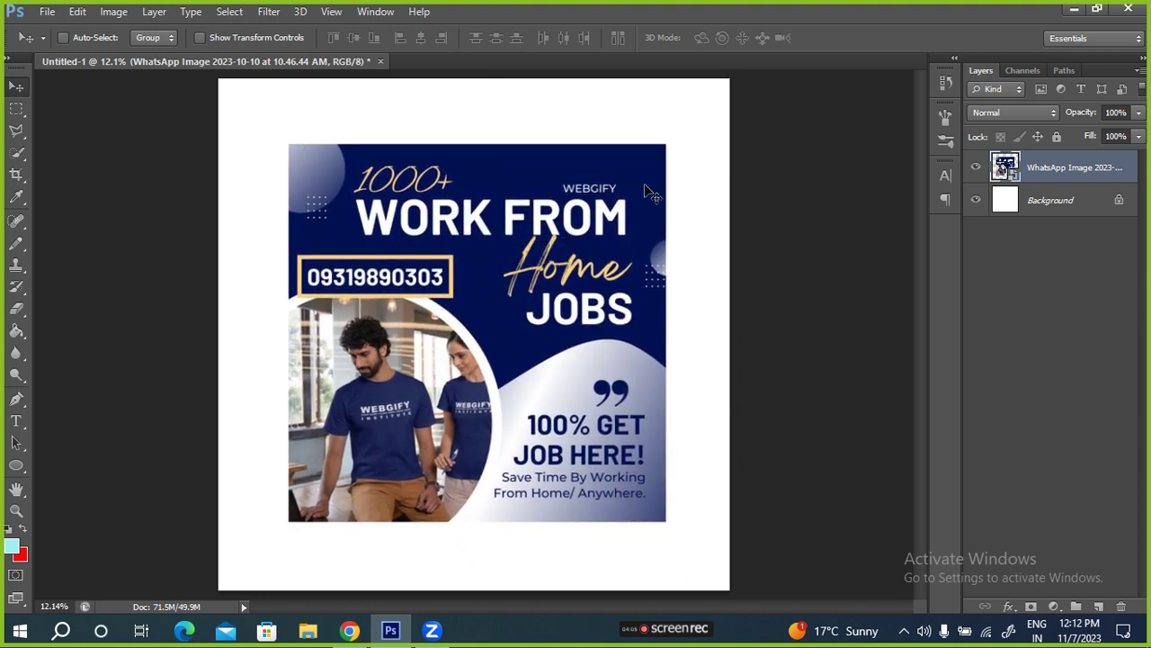
Step: Move the placed picture sideways so that about two fifths of it extends beyond the canvas's left edge
left_click_drag(544, 292, 300, 282)
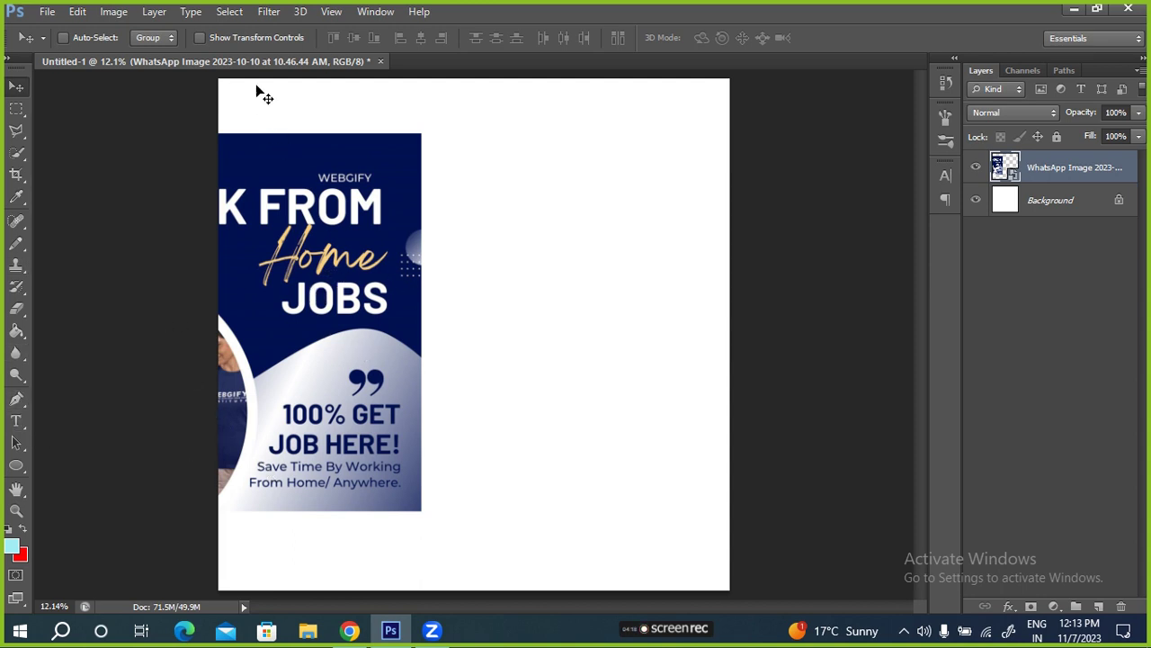
left_click_drag(274, 295, 290, 297)
left_click_drag(239, 164, 270, 398)
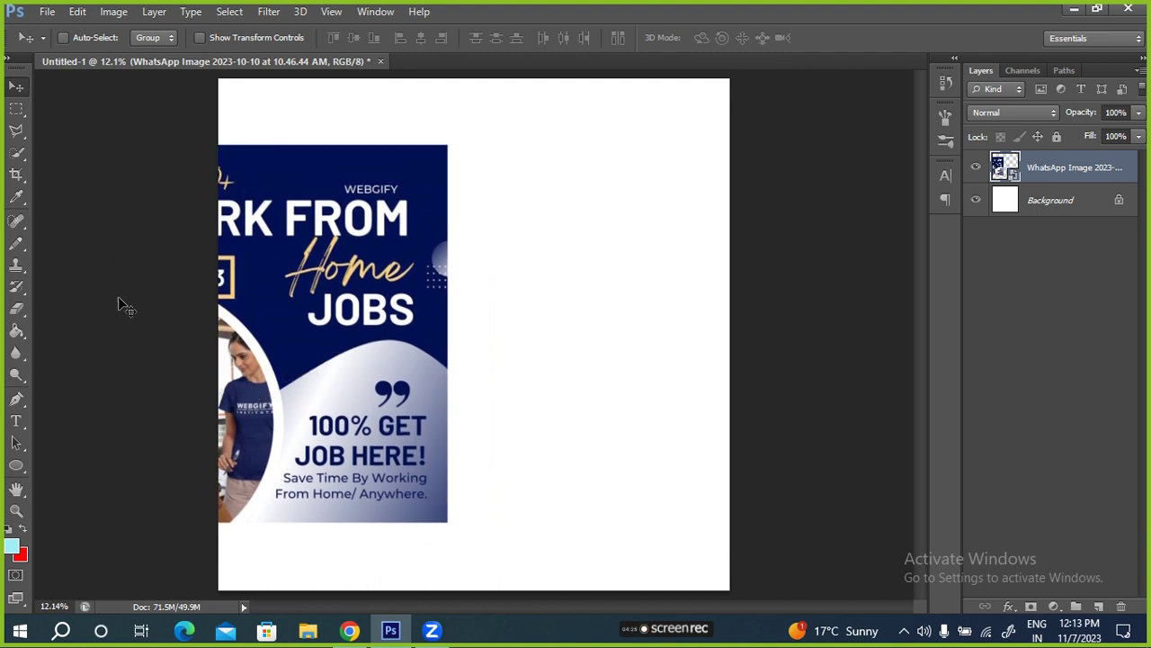
Step: Move the "Work From Home Jobs" picture to the canvas centre, past the canvas's right edge, and back near the centre
left_click_drag(252, 301, 464, 309)
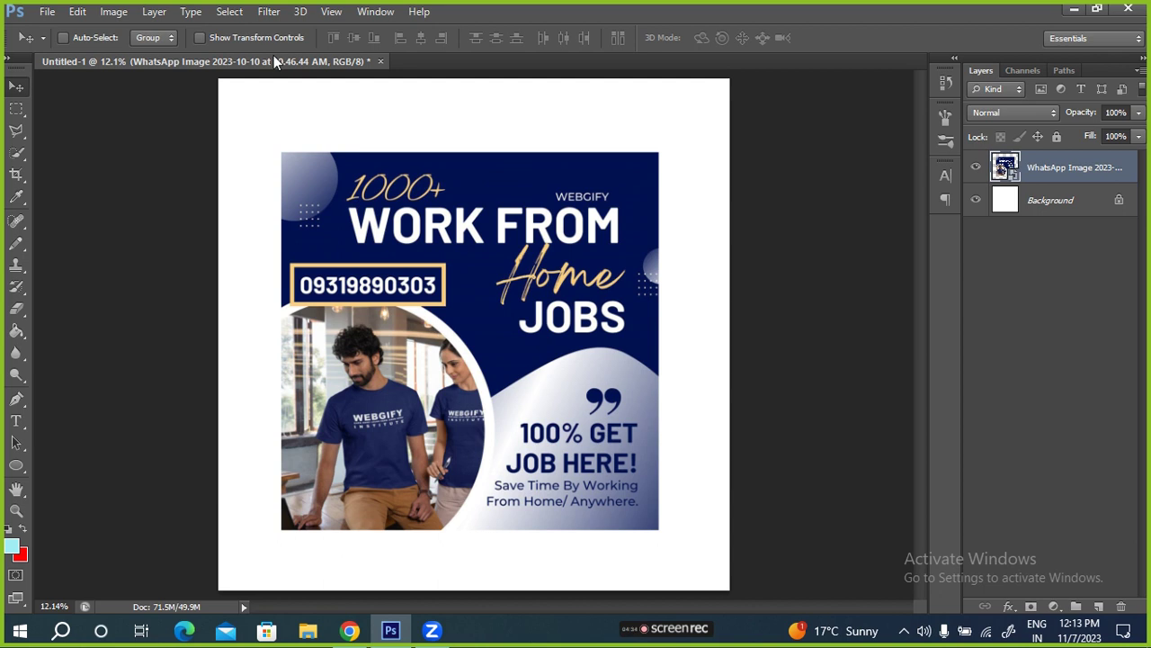
left_click_drag(578, 319, 812, 294)
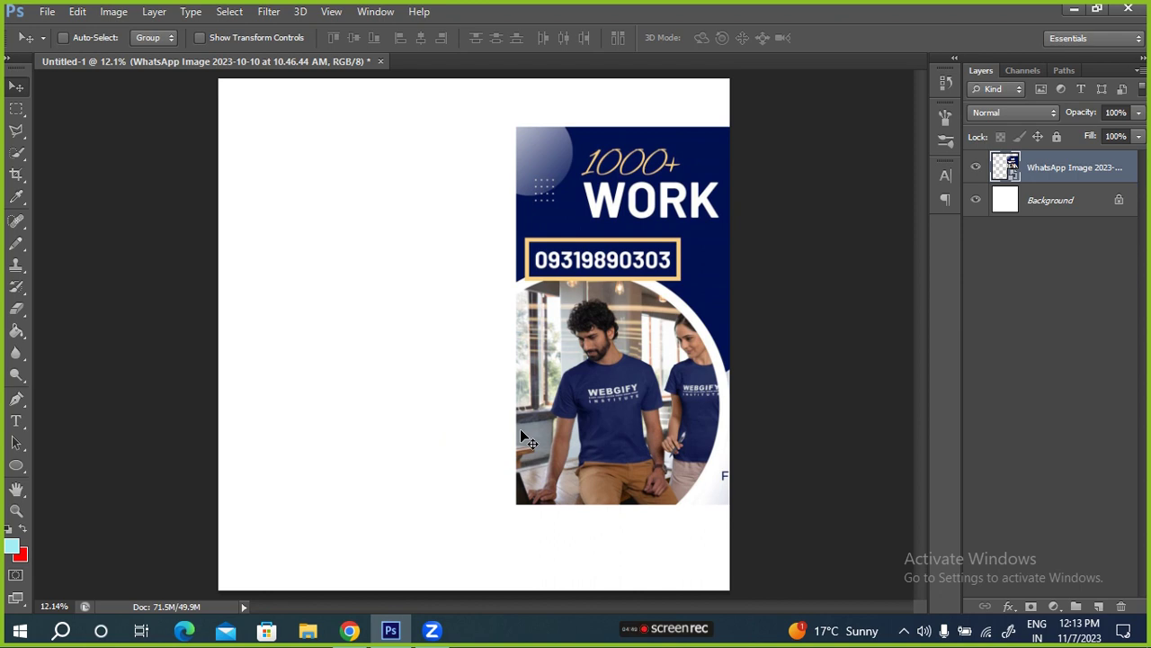
left_click_drag(599, 399, 365, 398)
Step: Place the five-step "Webgify Institute" infographic from the WhatsApp Images folder and scale it proportionally to 81.01%
left_click(46, 12)
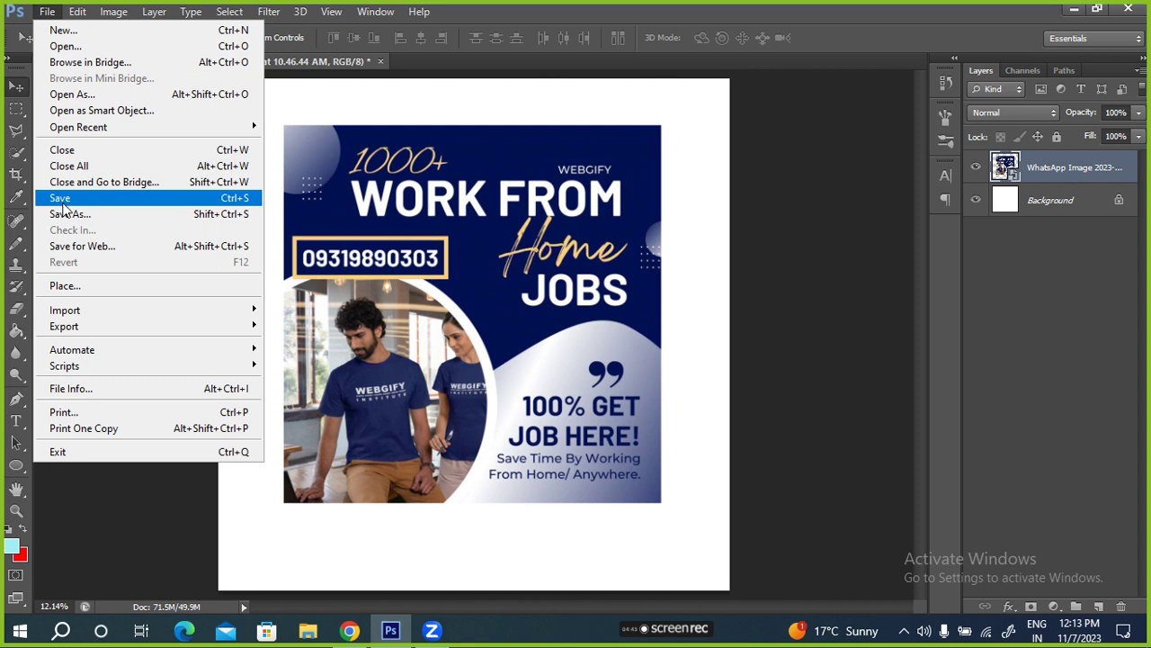
left_click(53, 286)
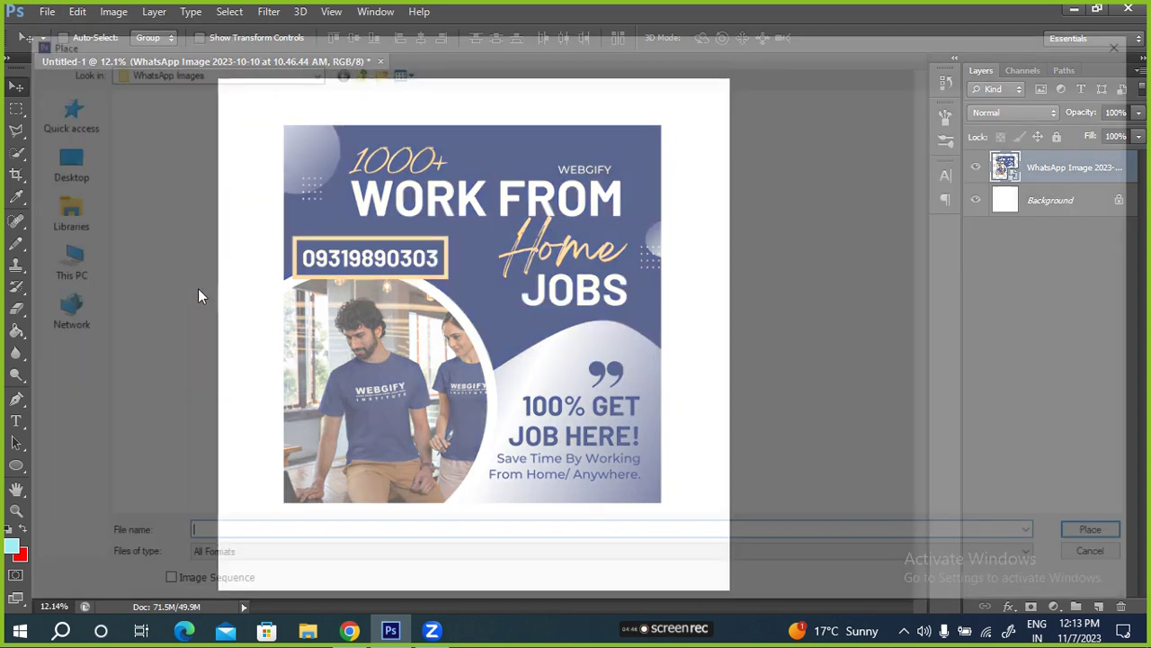
left_click(234, 155)
double_click(233, 155)
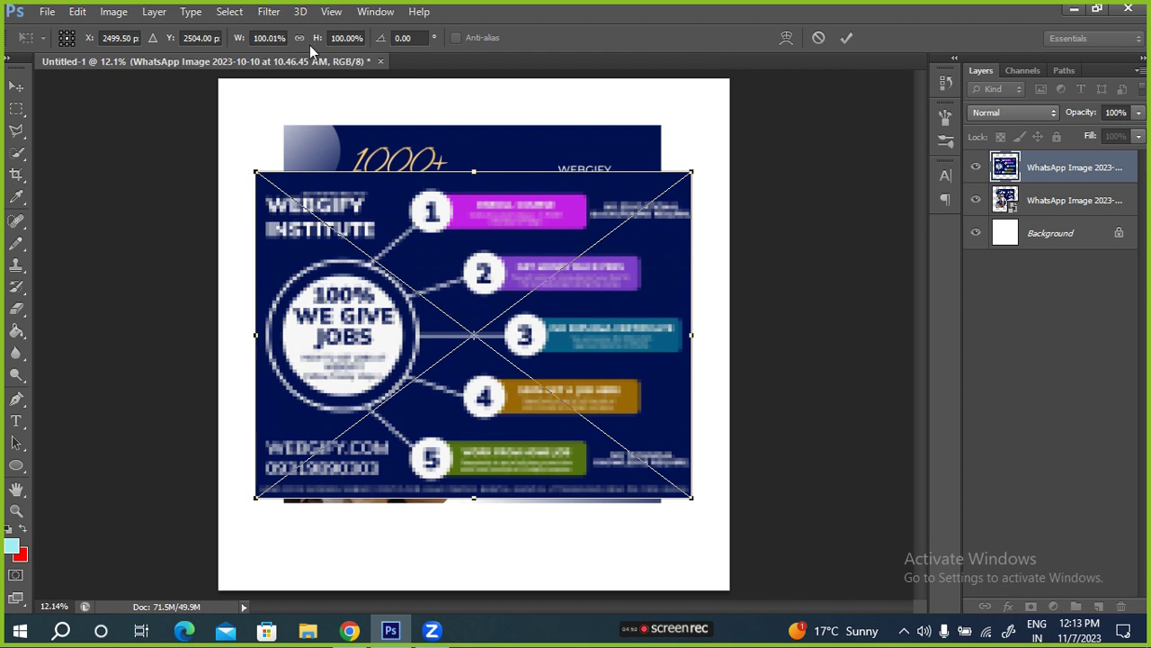
left_click_drag(241, 41, 208, 40)
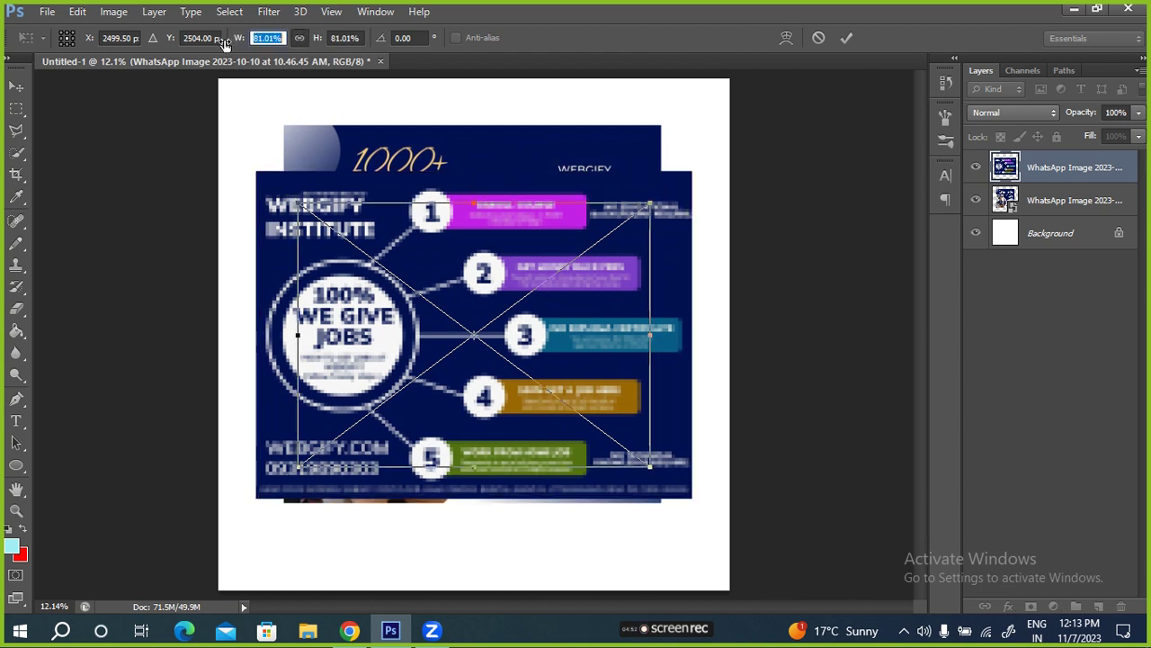
left_click(847, 38)
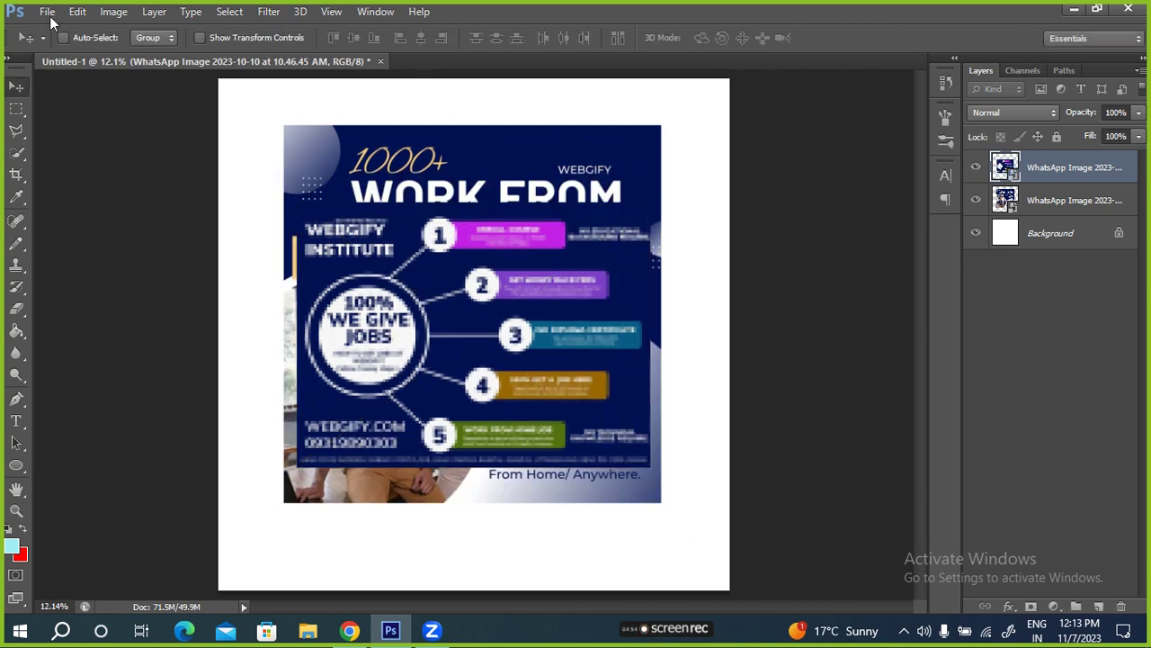
Step: Place the "We Give Jobs" picture, WhatsApp Image 2023-10-10 at 10.54.09 AM, at 100% scale above the other pictures
left_click(47, 10)
left_click(67, 285)
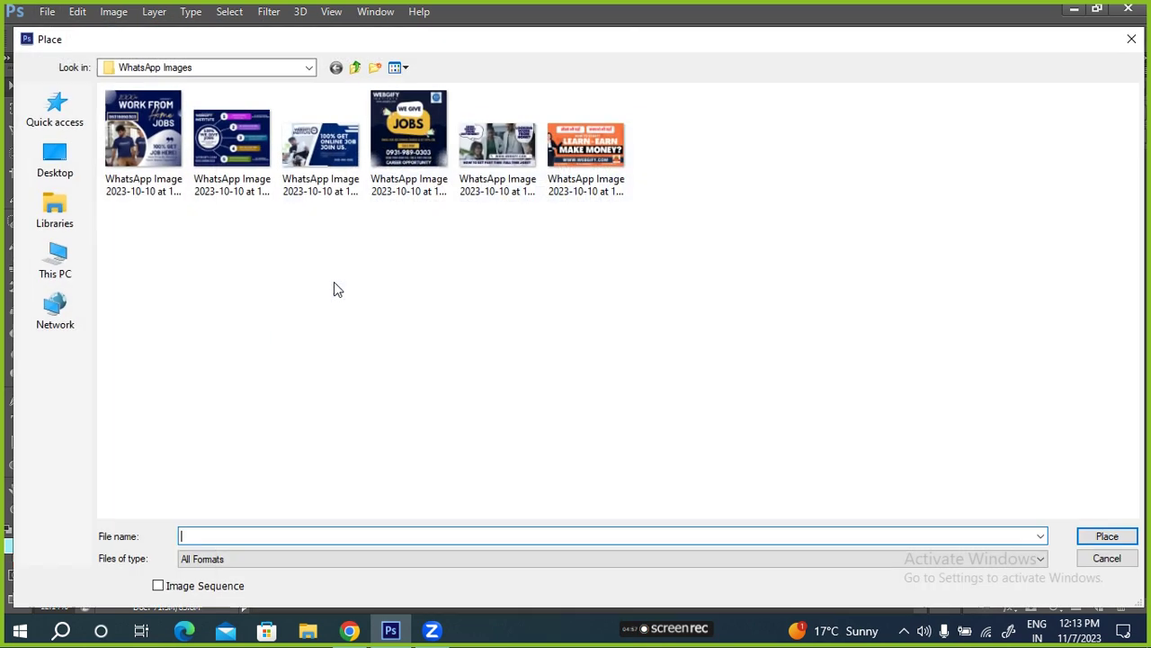
left_click(409, 127)
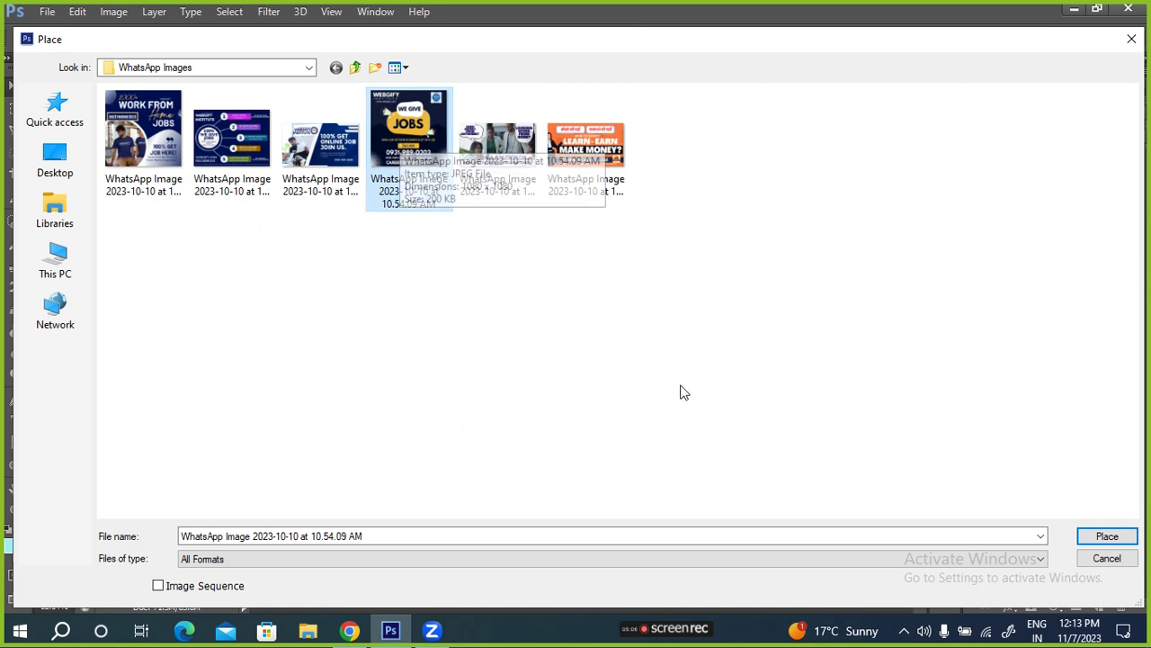
left_click(1107, 537)
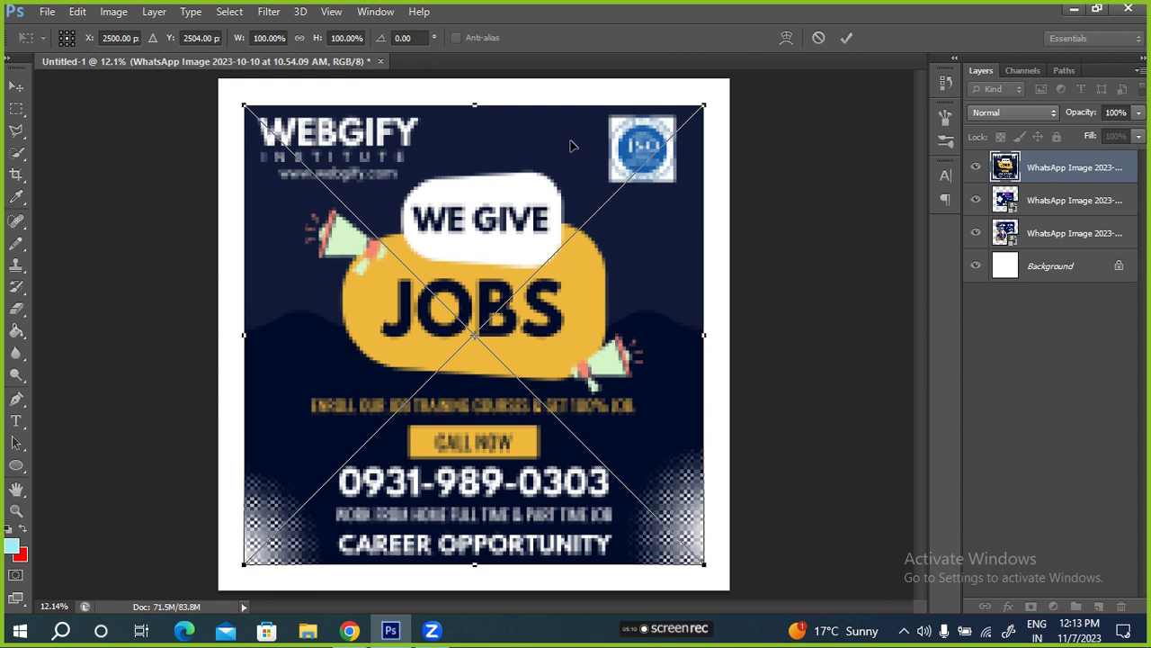
left_click(844, 36)
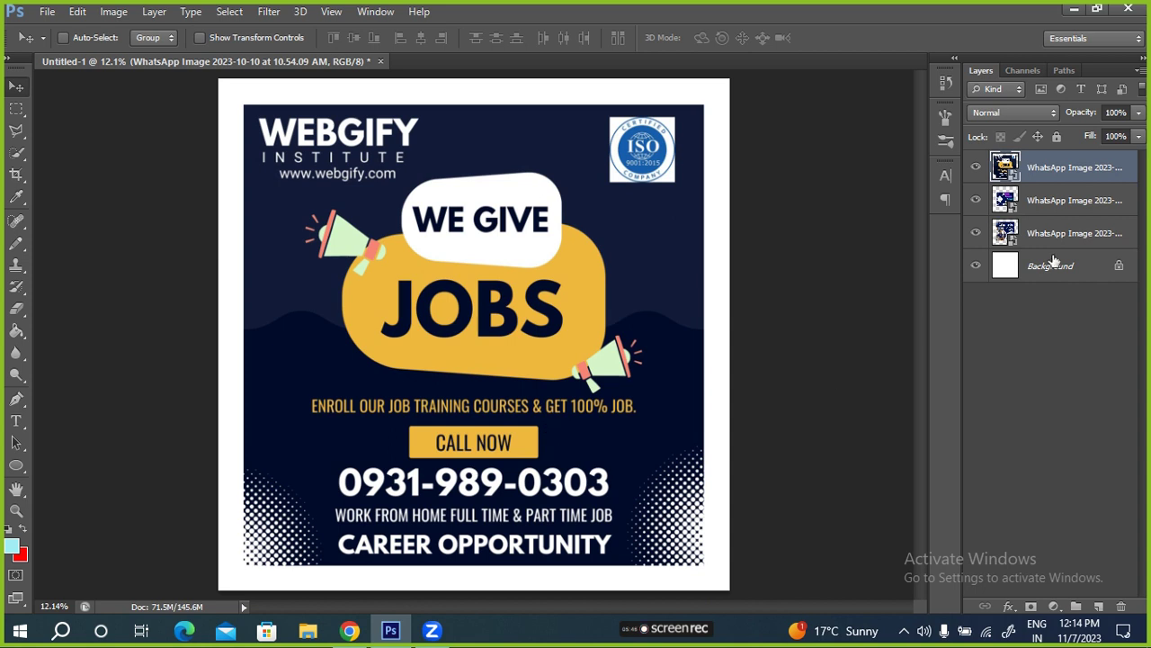
Step: Move the infographic layer sideways so that it sticks out from behind the "We Give Jobs" picture at the canvas's left edge
left_click(1051, 204)
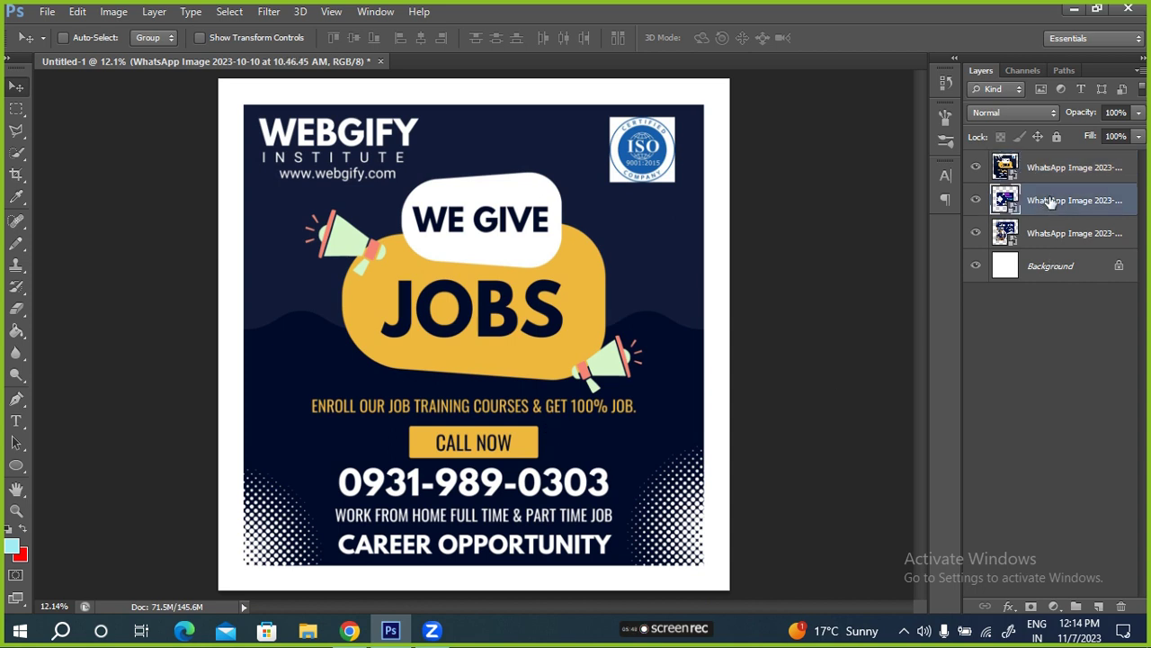
mouse_move(465, 331)
left_mouse_down()
mouse_move(474, 309)
mouse_move(437, 324)
mouse_move(467, 359)
mouse_move(478, 356)
mouse_move(472, 337)
left_mouse_up()
left_click_drag(413, 394, 426, 369)
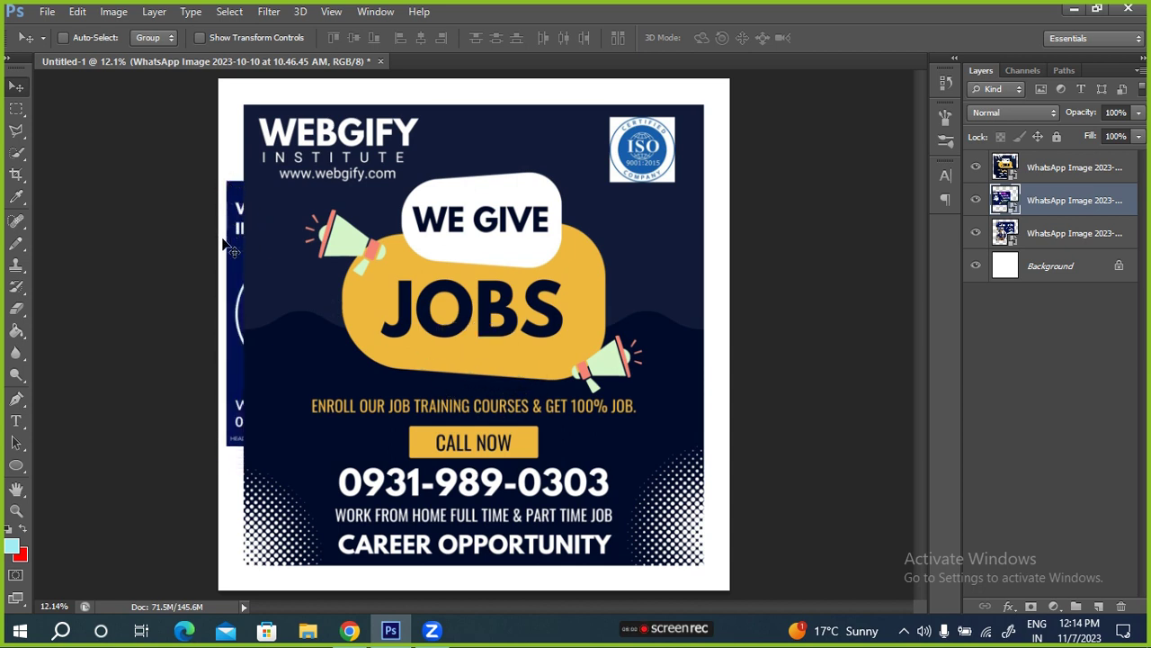
left_click_drag(350, 360, 326, 352)
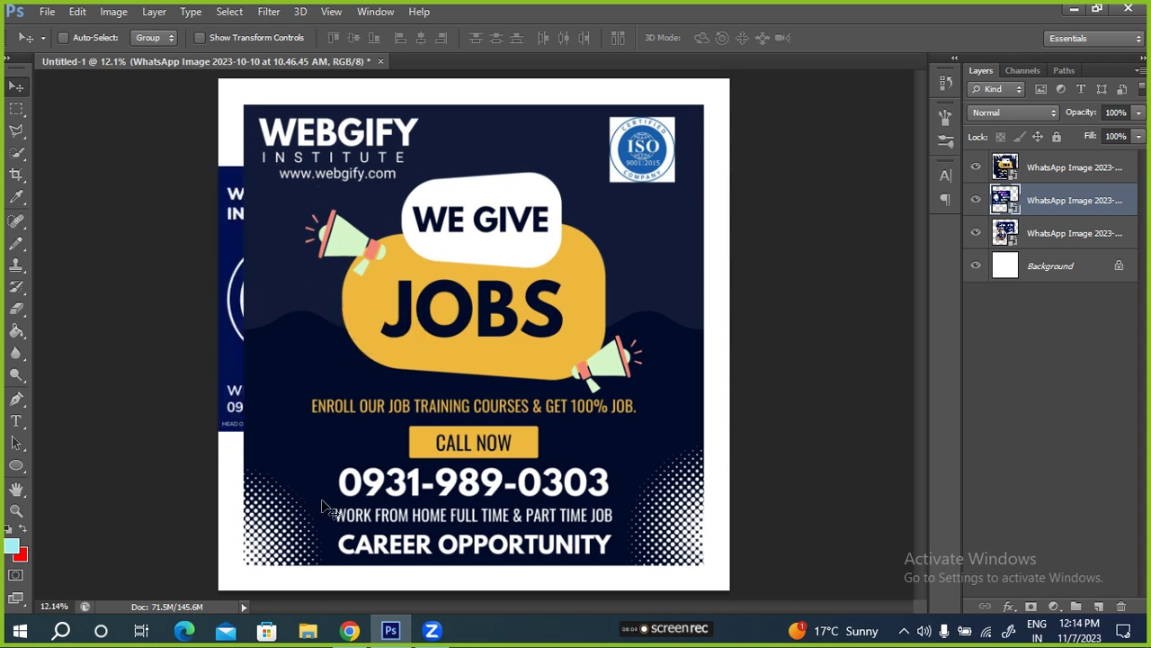
Step: Reorder the "We Give Jobs" layer to directly above Background and move the infographic down towards the canvas centre
left_click(1060, 176)
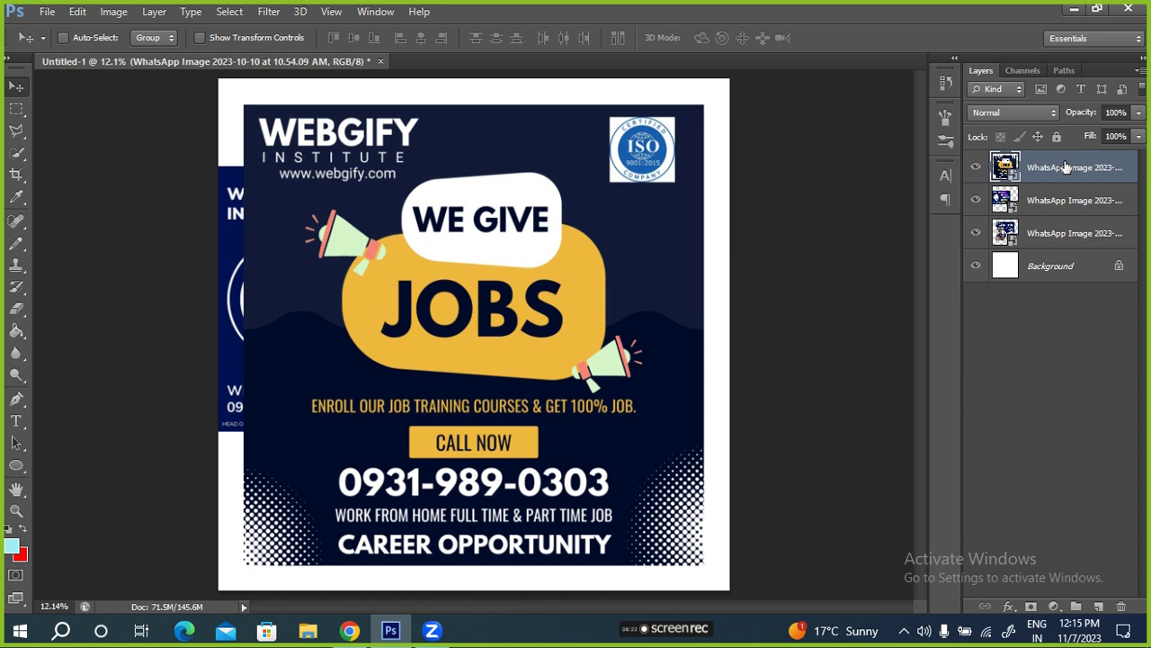
left_click_drag(1066, 167, 1058, 234)
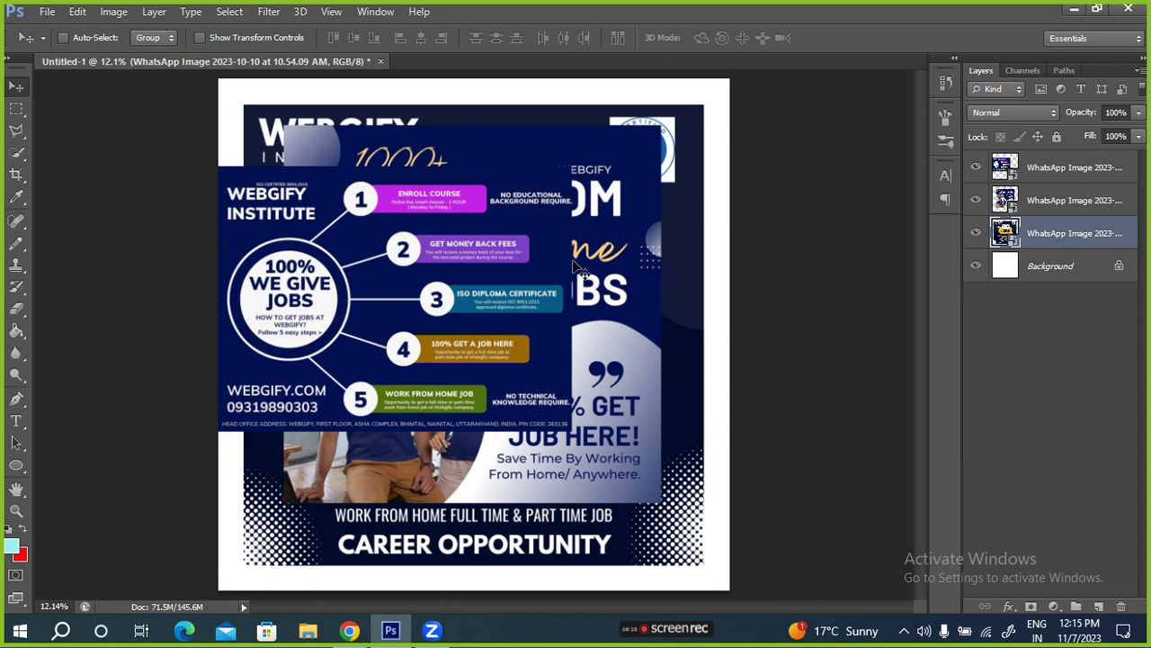
left_click(1051, 199)
left_click_drag(367, 255, 503, 337)
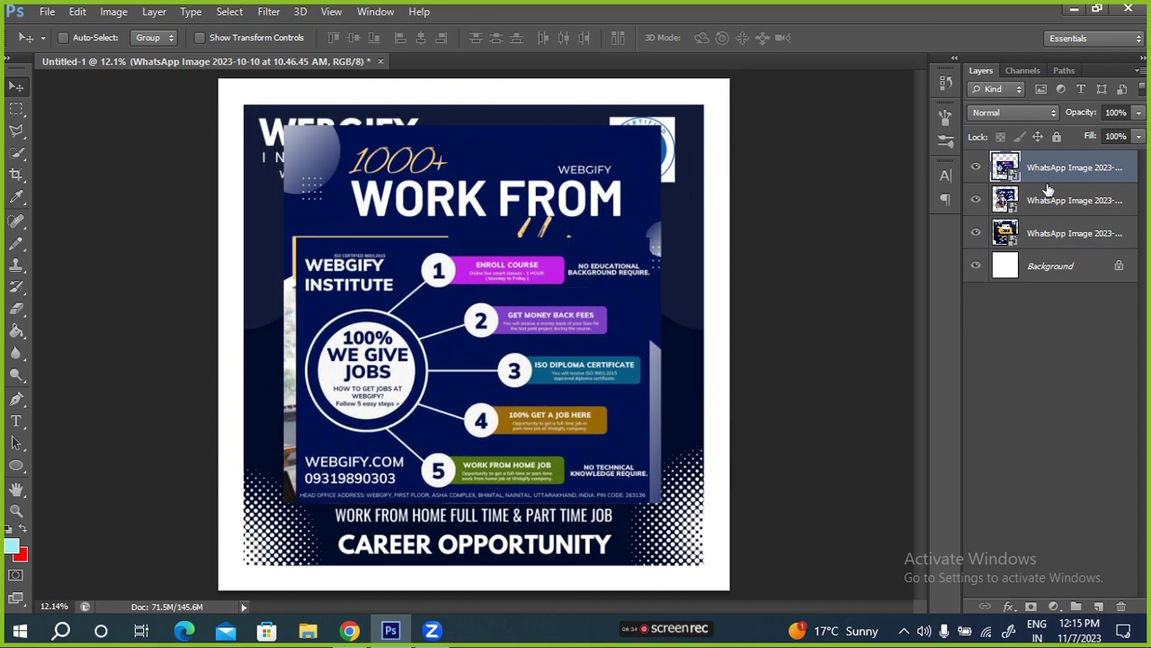
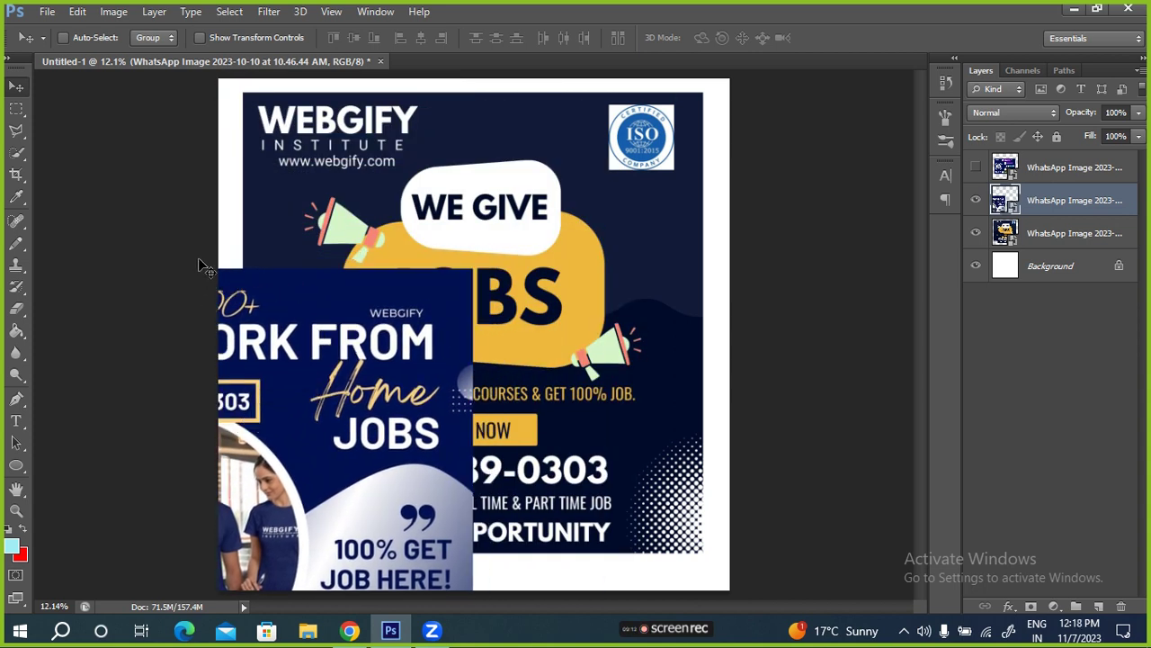
Step: Move the "Work From Home Jobs" picture around over the "We Give Jobs" picture and leave it near the canvas centre
left_click_drag(343, 419, 492, 301)
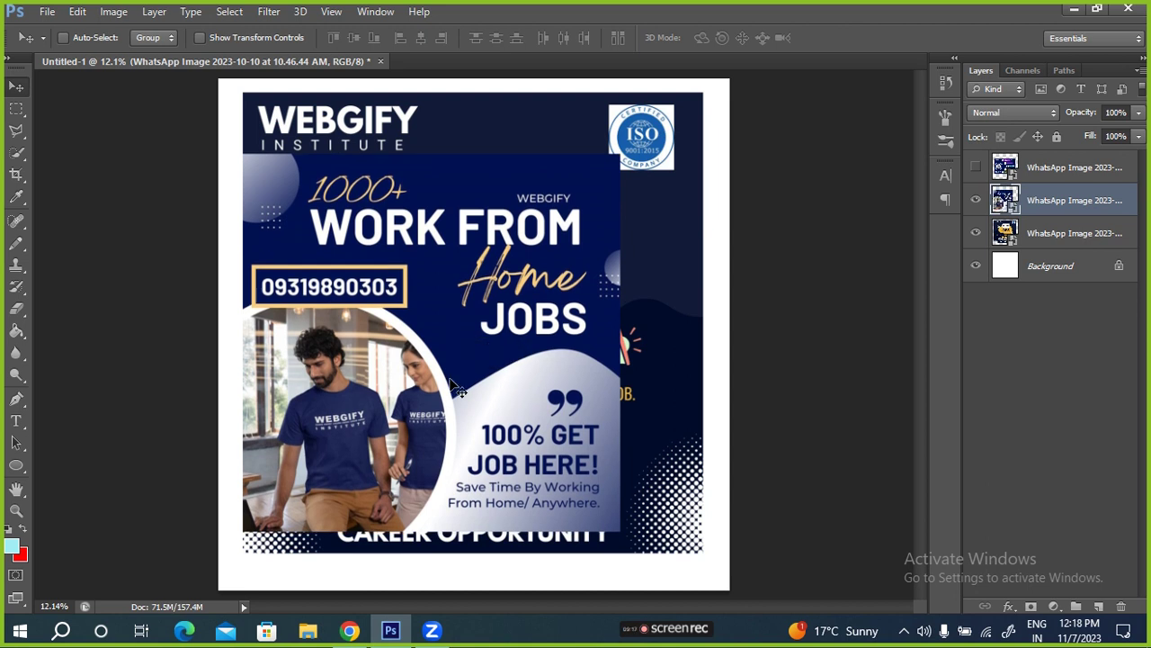
left_click_drag(403, 431, 378, 350)
left_click_drag(304, 227, 440, 353)
left_click_drag(629, 437, 549, 437)
left_click_drag(432, 466, 445, 411)
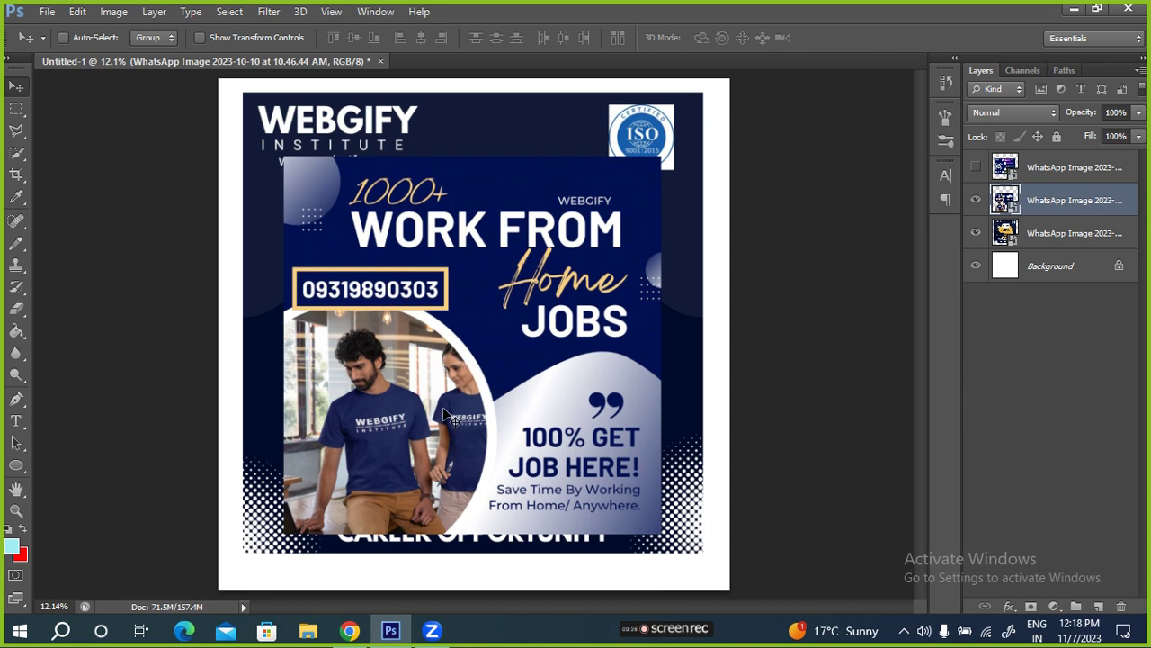
Step: Hide the "We Give Jobs" layer and adjust the "Work From Home Jobs" picture's position slightly, finishing with Free Transform
left_click(976, 233)
left_click_drag(482, 388, 485, 374)
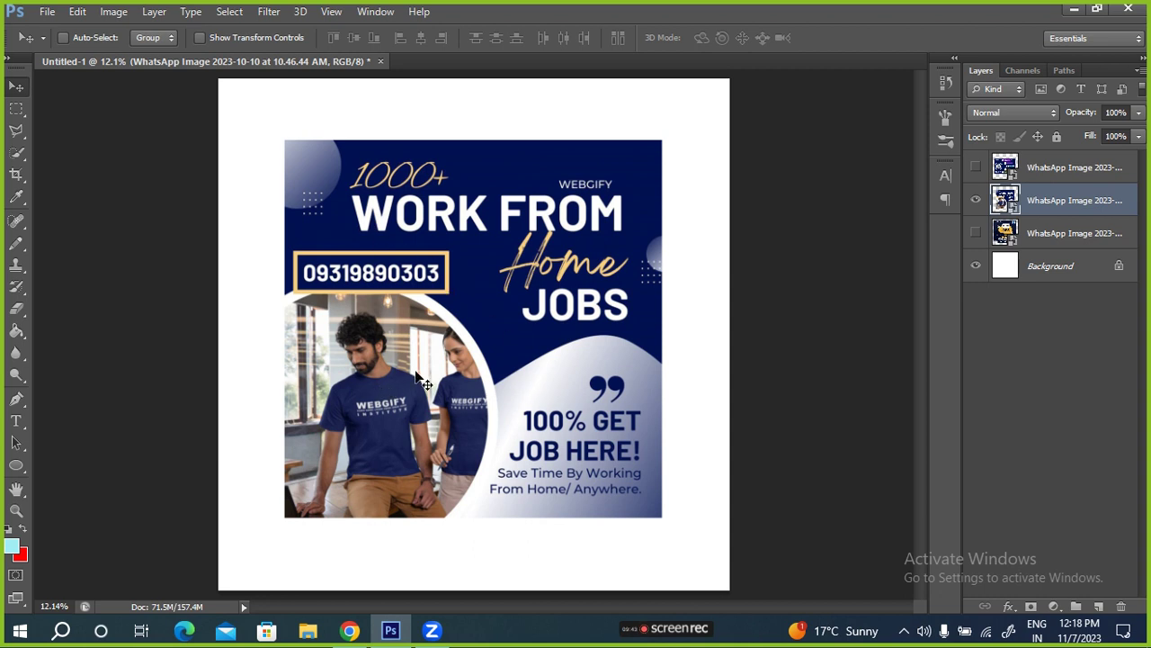
key("ctrl+t")
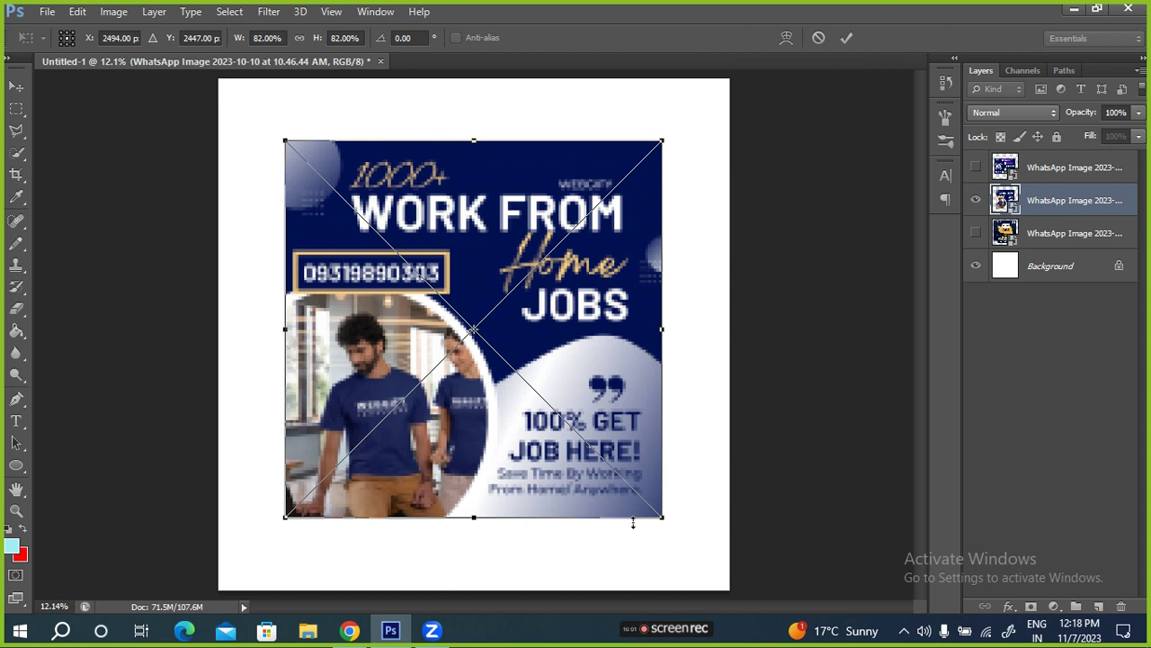
mouse_move(356, 305)
left_mouse_down()
mouse_move(392, 266)
mouse_move(331, 321)
mouse_move(355, 313)
left_mouse_up()
left_click(848, 38)
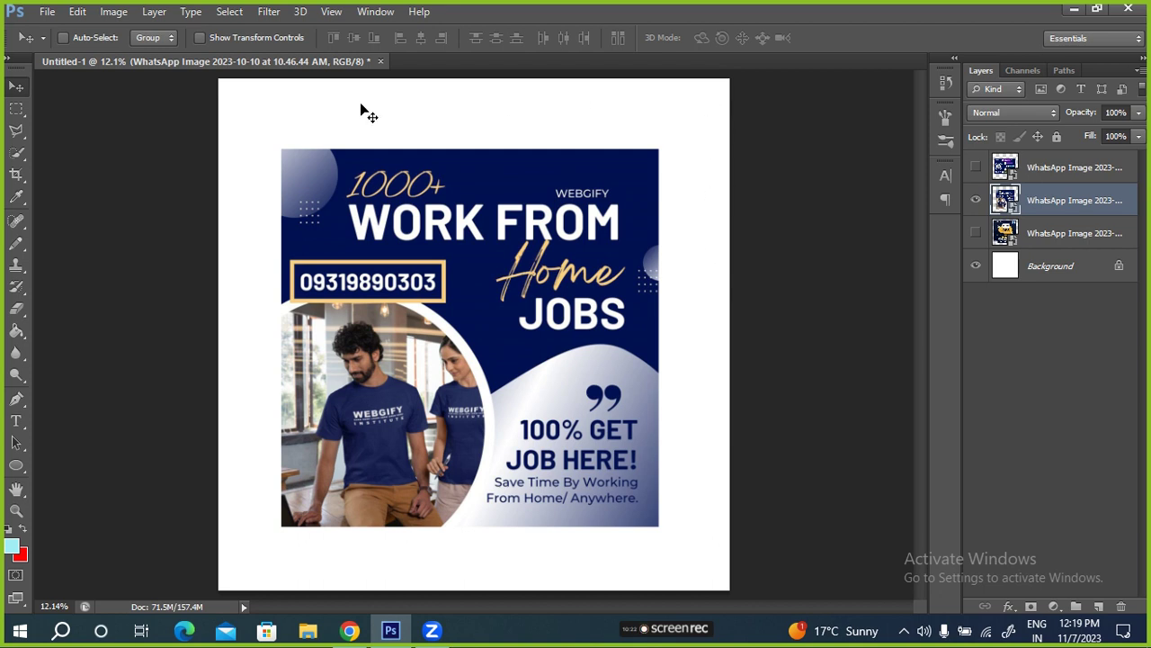
Step: Select the whole canvas with the "Work From Home Jobs" layer active, and clear the selection again
double_click(1054, 200)
left_click(1055, 195)
key("ctrl+a")
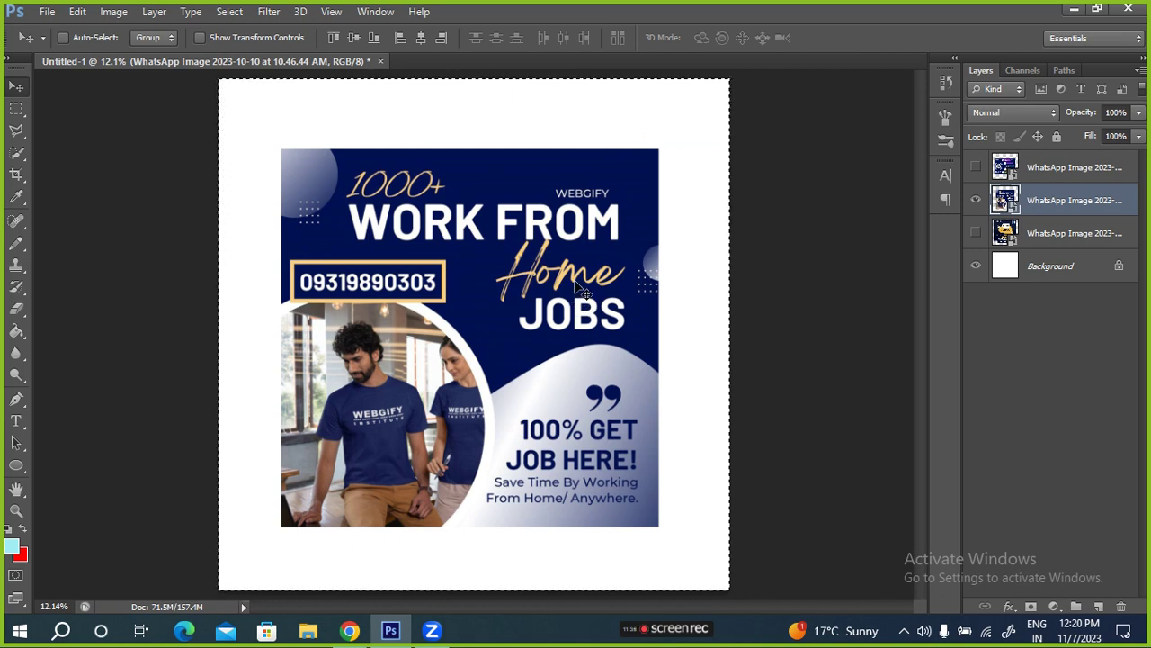
key("ctrl+d")
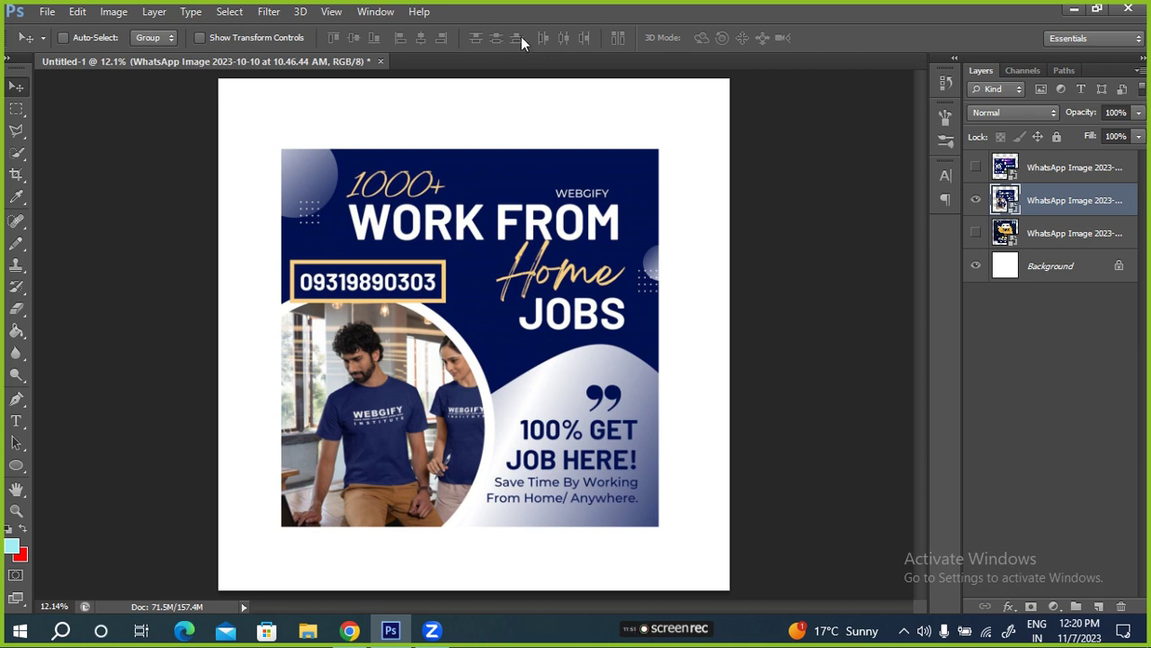
Step: Select the whole canvas and try the top, vertical-centre and bottom alignments on the "Work From Home Jobs" picture, ending with it vertically centred
key("ctrl+a")
left_click(334, 39)
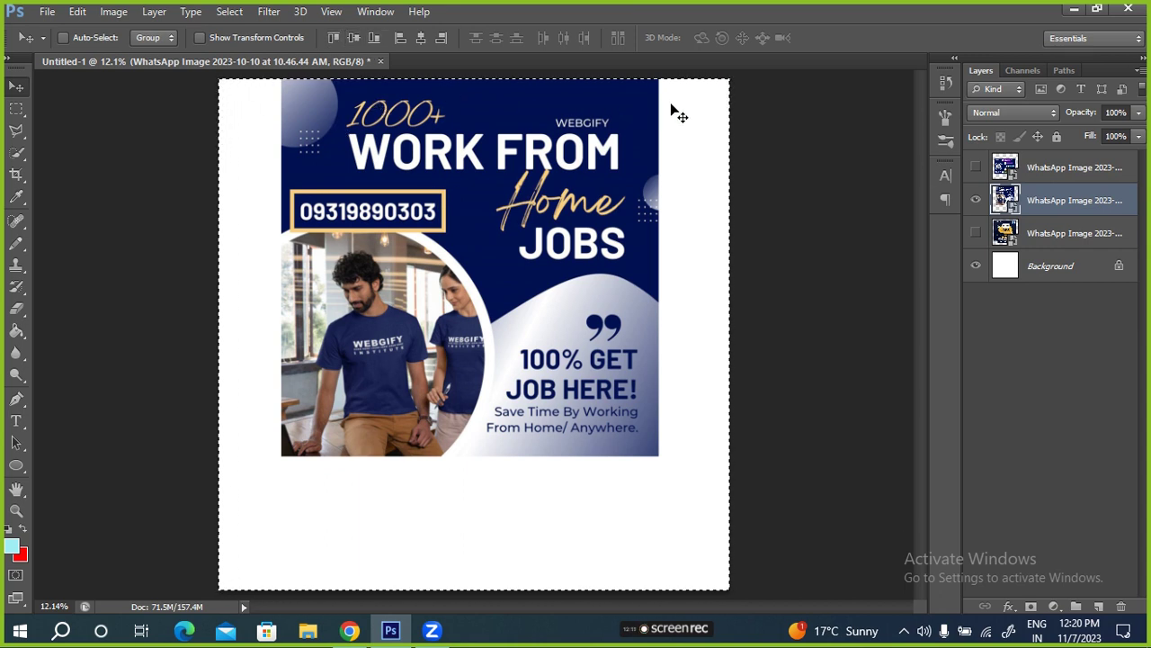
left_click(356, 39)
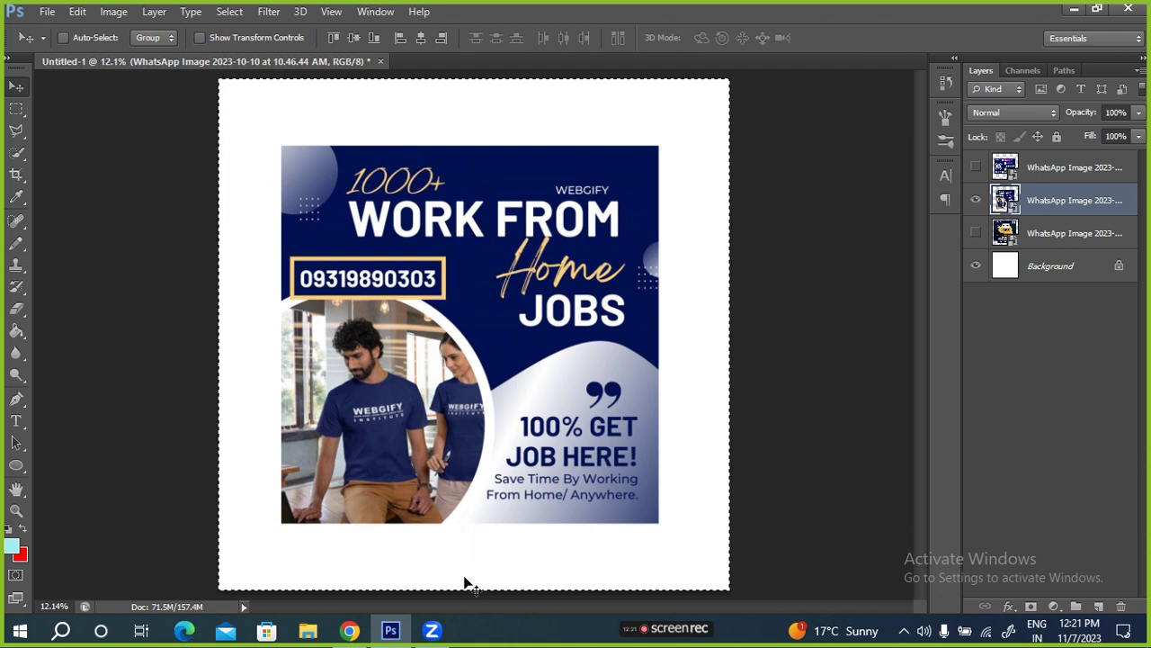
left_click(373, 38)
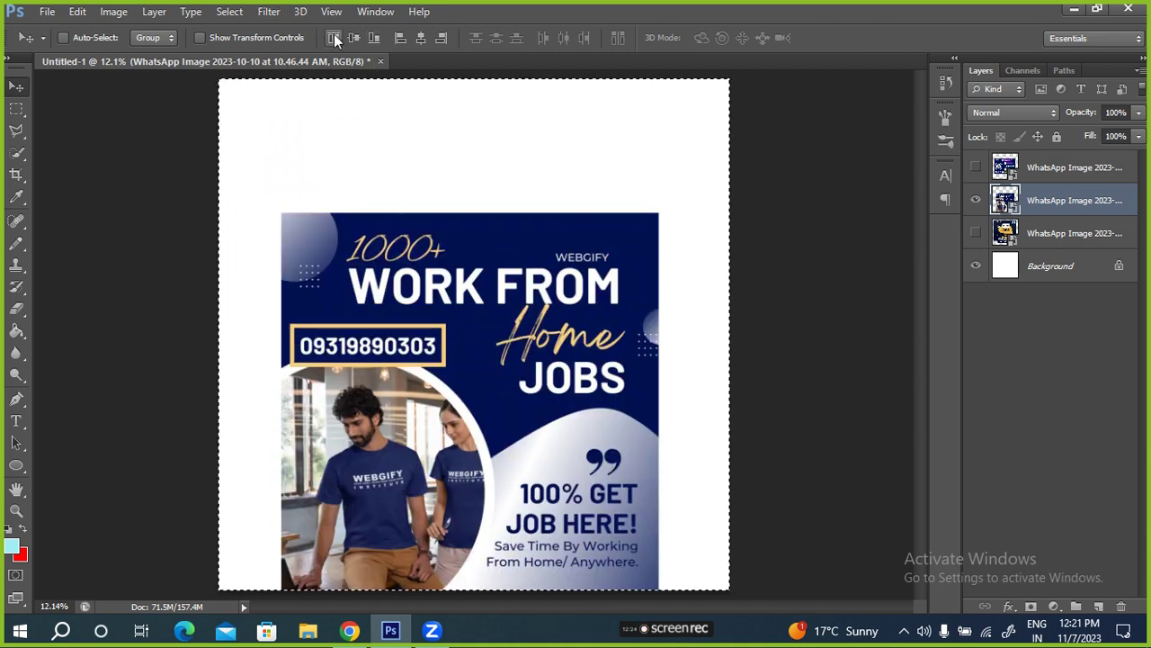
left_click(333, 37)
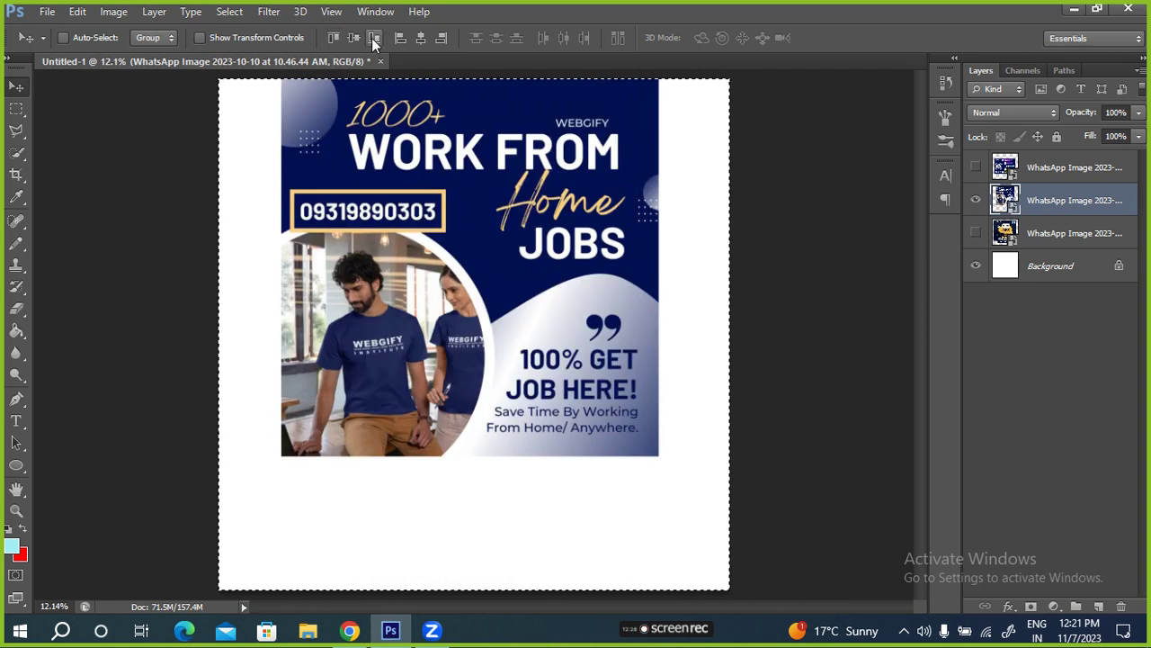
left_click(374, 40)
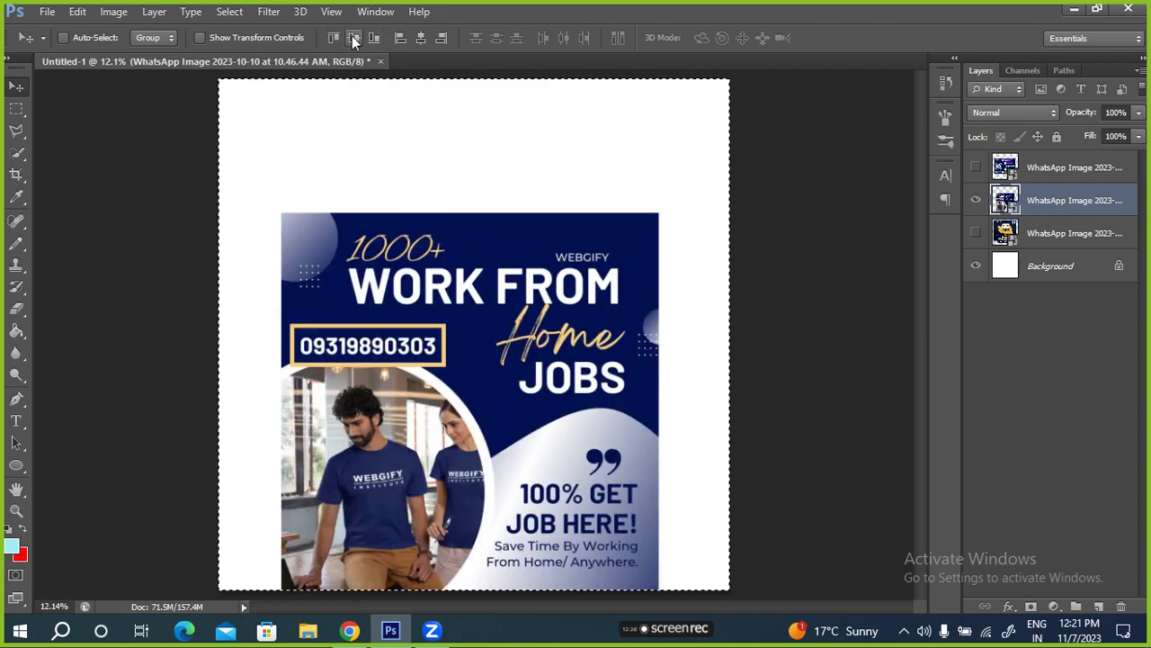
left_click(353, 38)
left_click(332, 37)
left_click(372, 39)
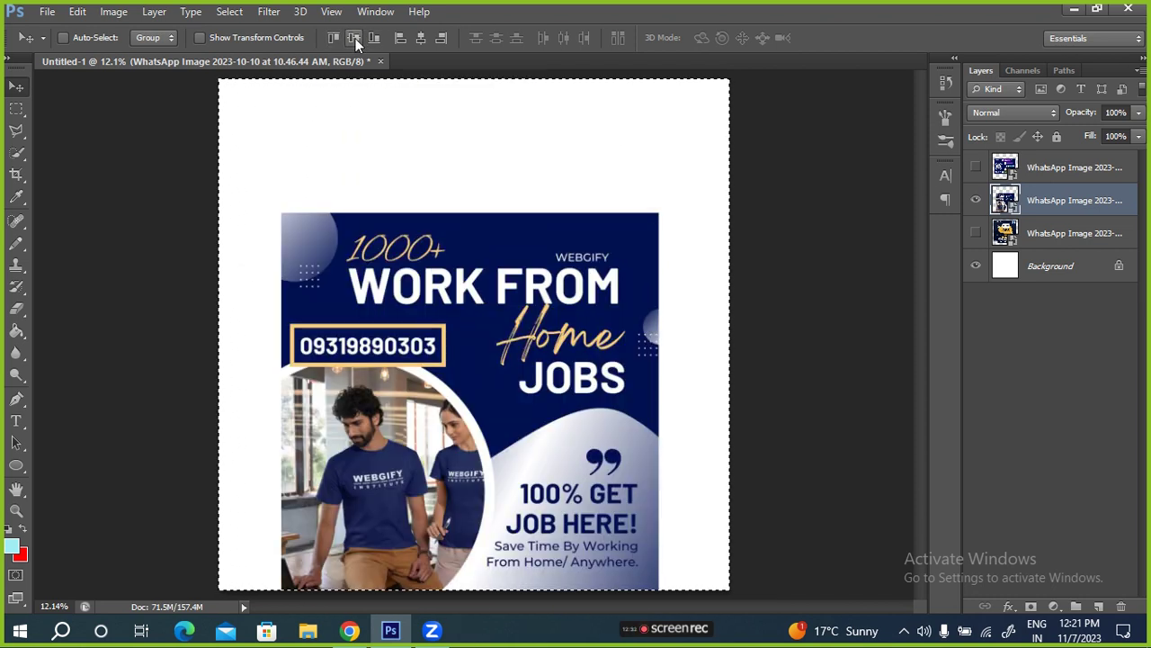
left_click(355, 38)
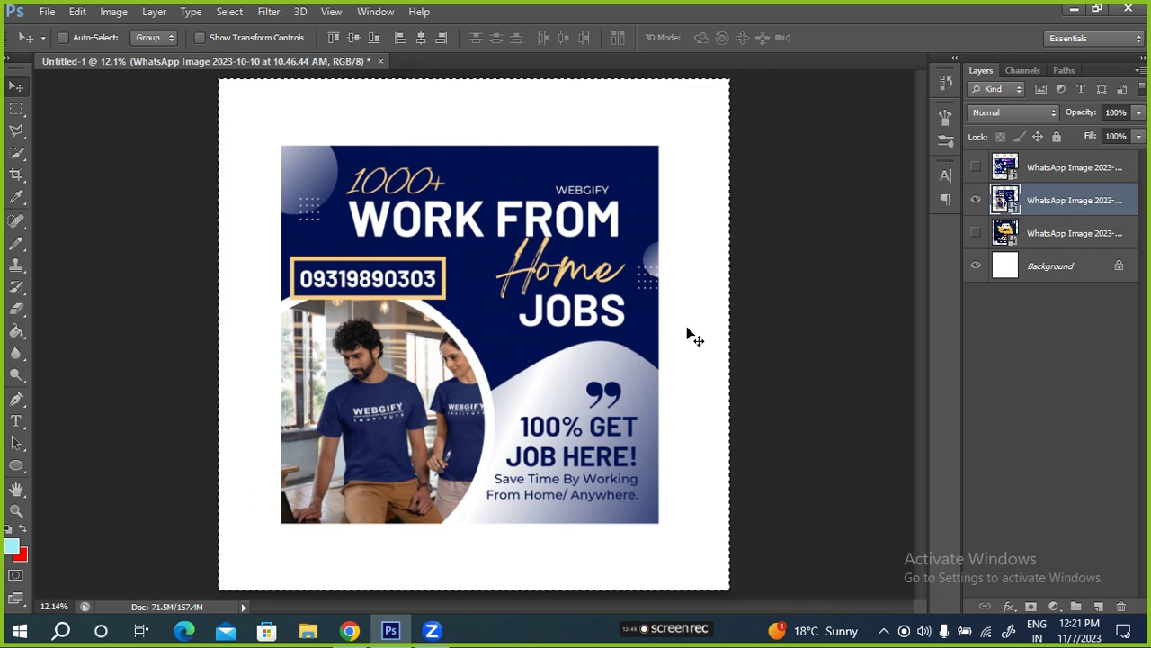
Step: Try aligning the picture to the canvas's left and right edges, ending with it horizontally centred
left_click(401, 38)
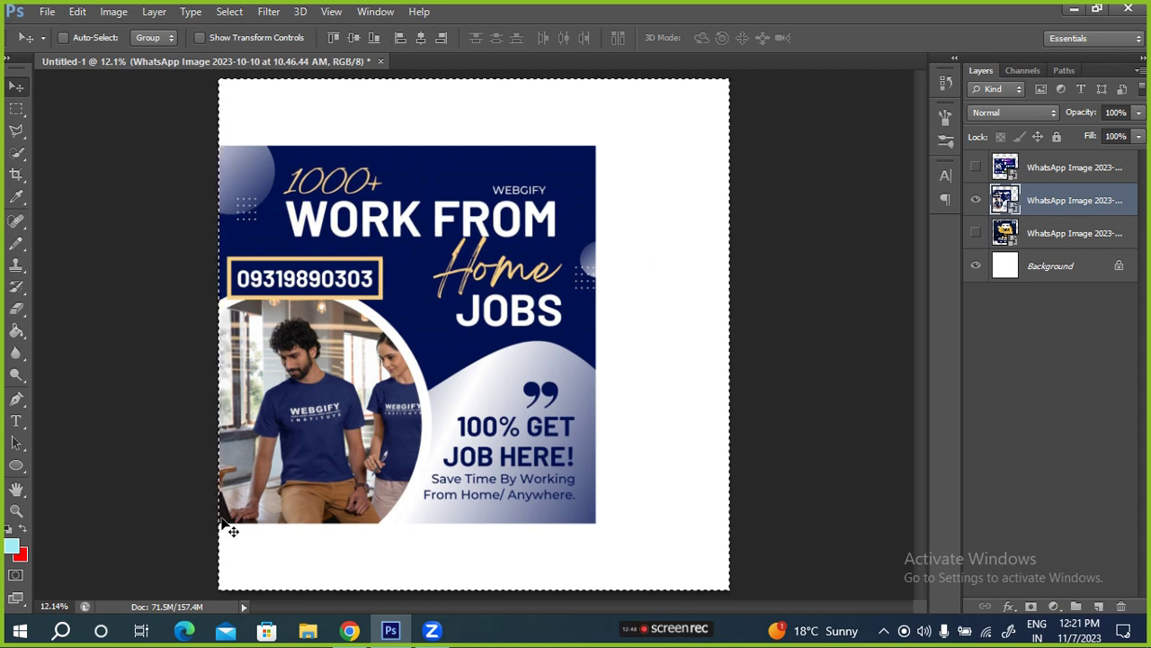
left_click(440, 43)
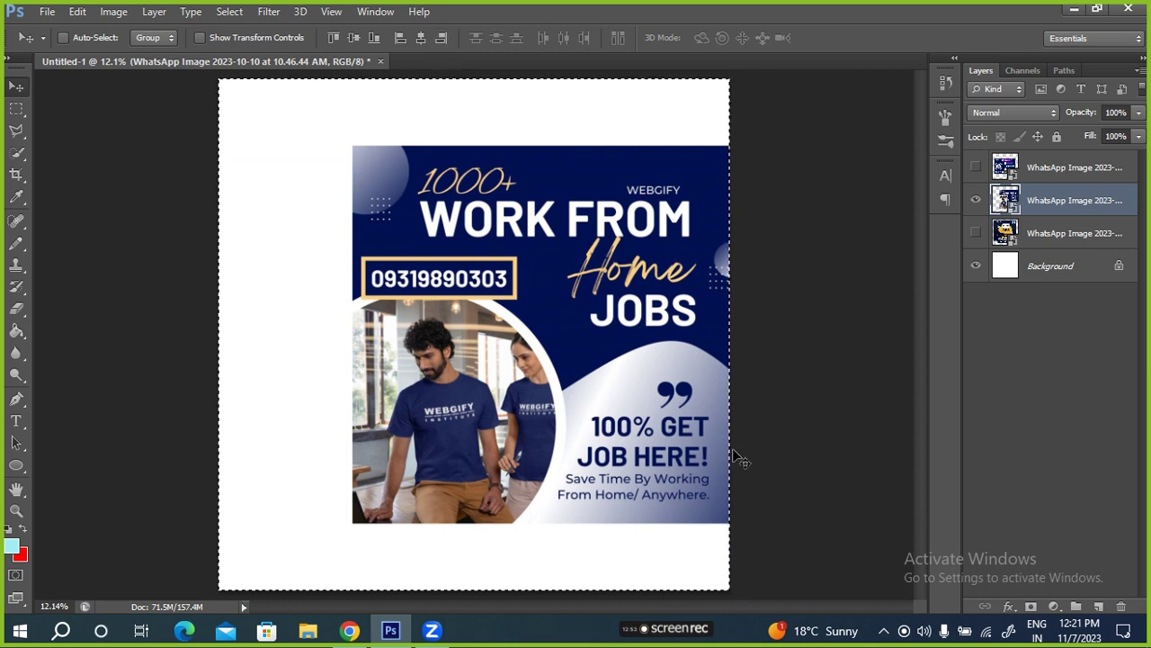
left_click(419, 40)
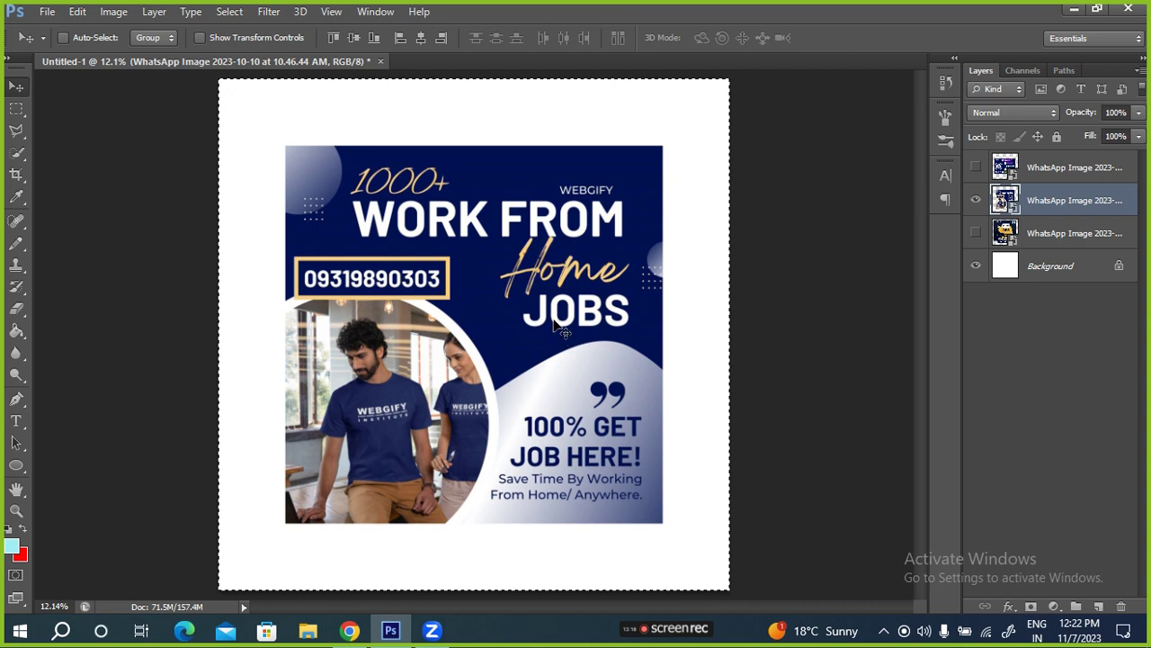
Step: Try the top and bottom alignments again on the "Work From Home Jobs" picture, ending with it centred vertically on the canvas
left_click_drag(508, 400, 471, 409)
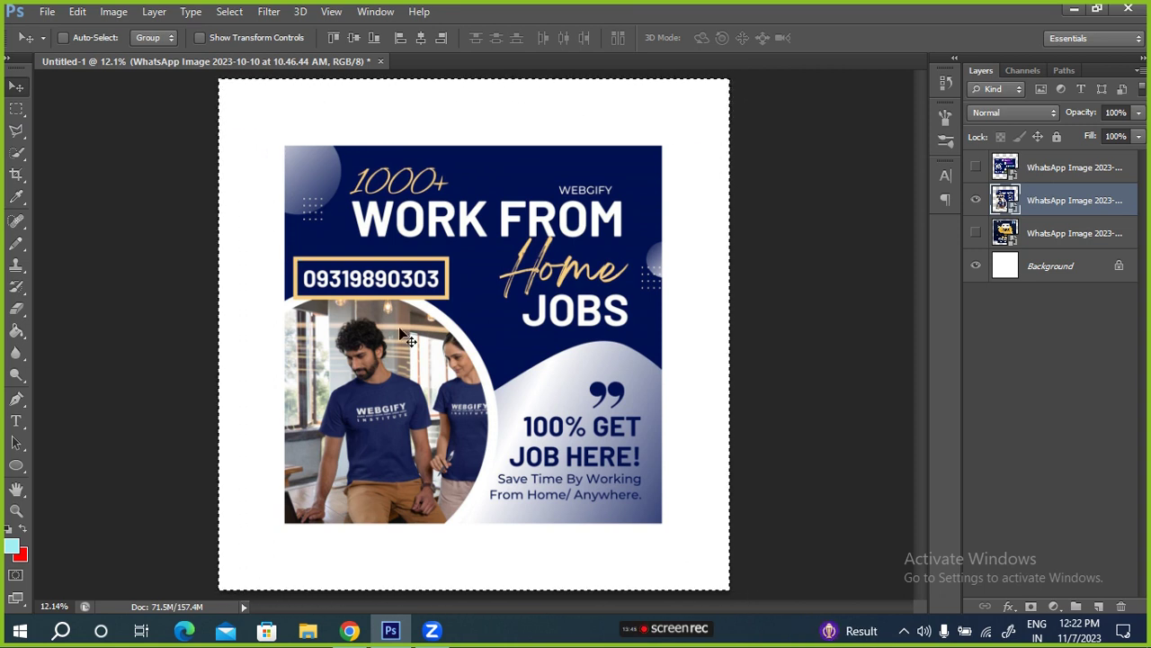
left_click(334, 36)
left_click(371, 40)
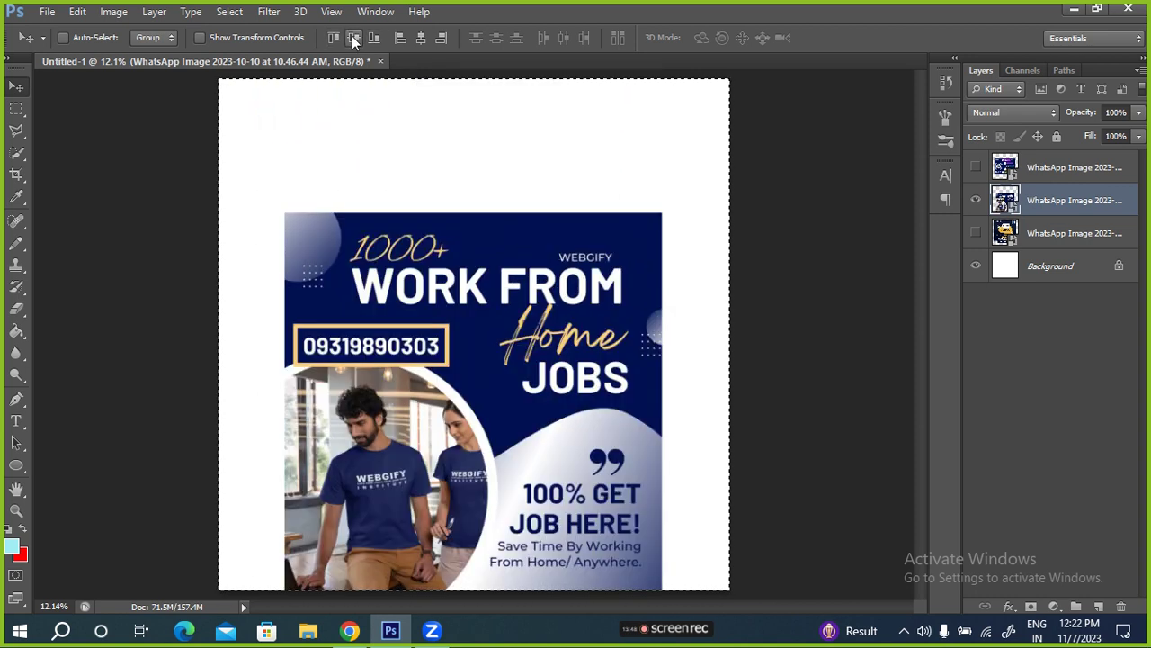
left_click(352, 37)
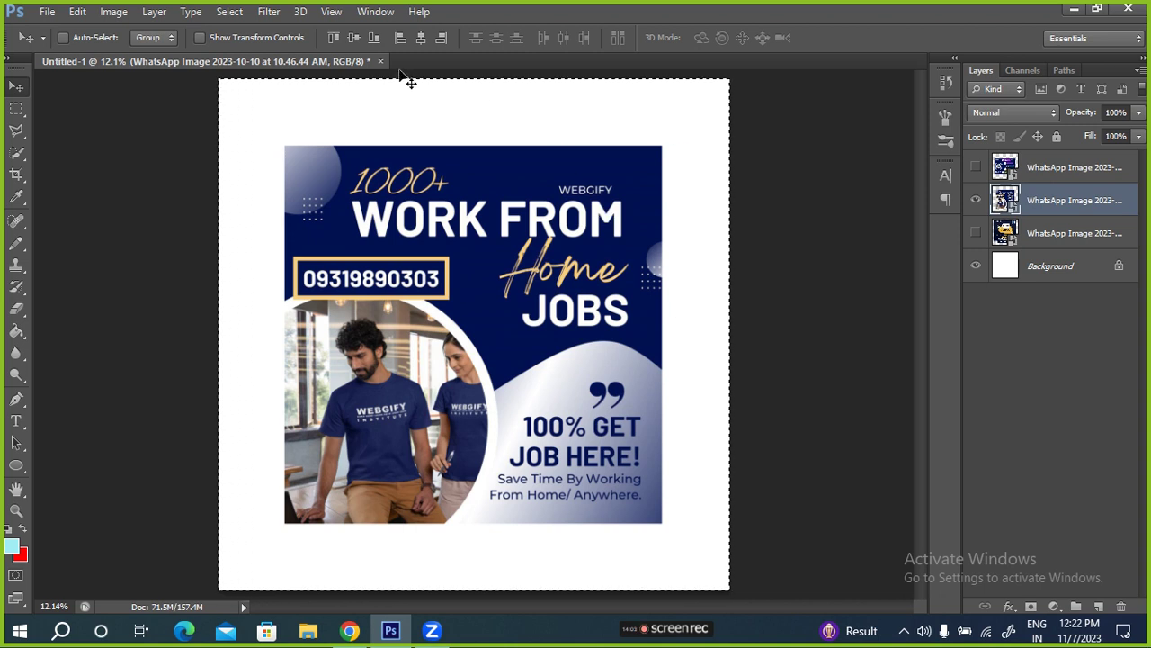
Step: Repeat the left-edge and right-edge alignments of the "Work From Home Jobs" picture, finishing with the horizontal-centre alignment
left_click(403, 41)
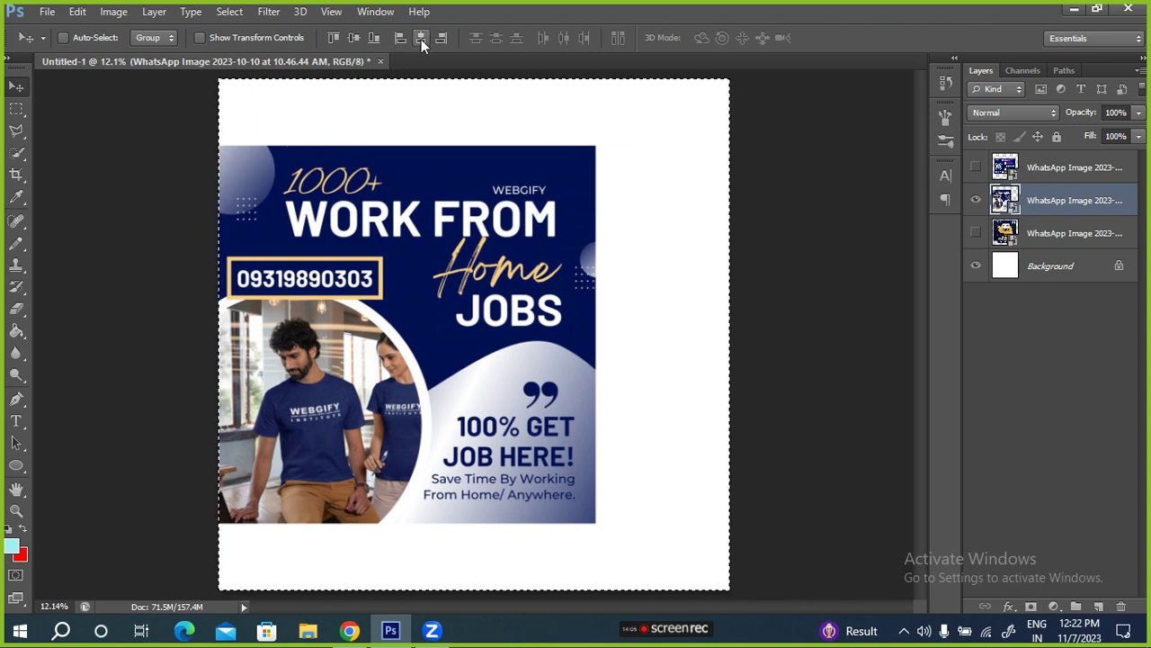
left_click(421, 39)
left_click(438, 38)
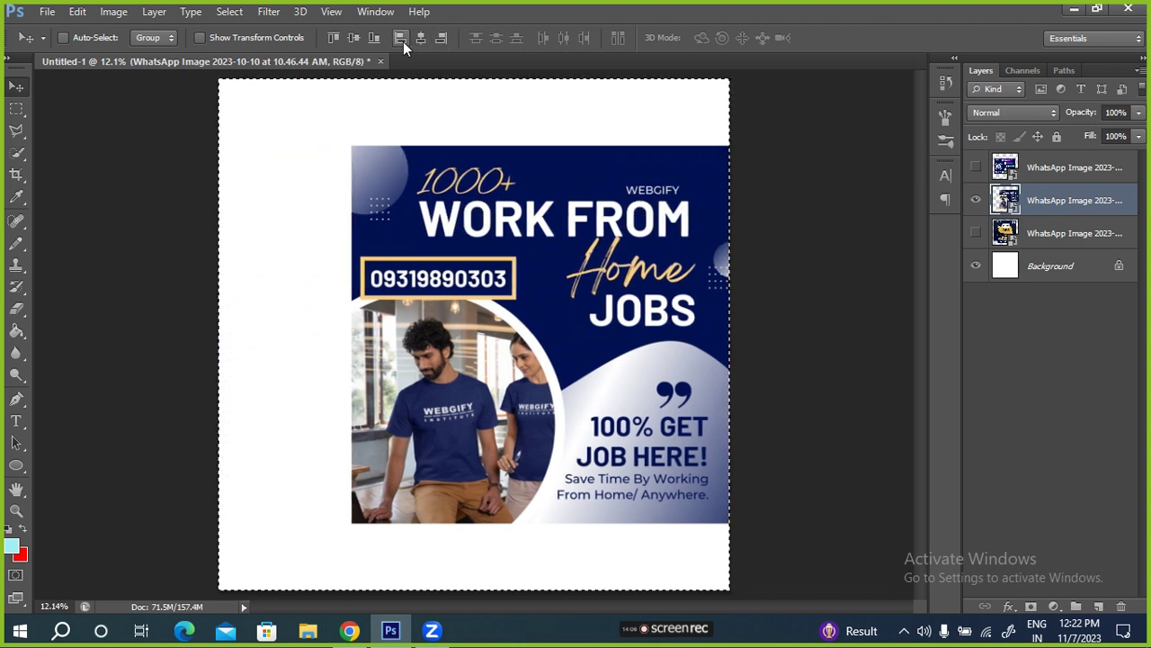
left_click(402, 40)
left_click(439, 39)
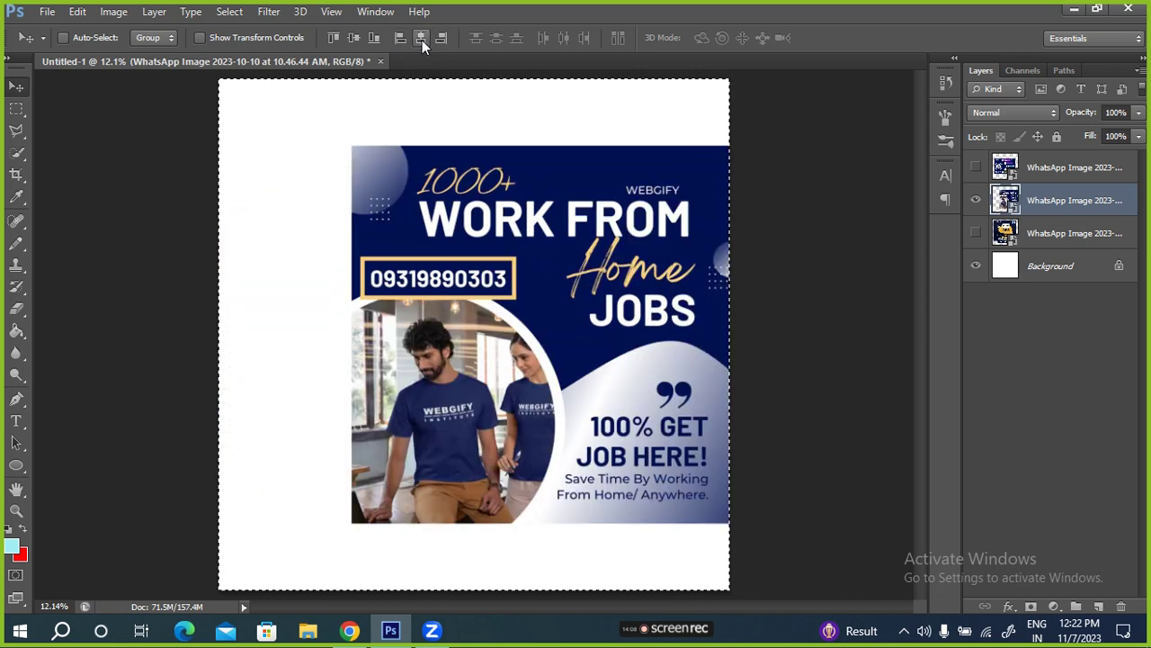
left_click(421, 40)
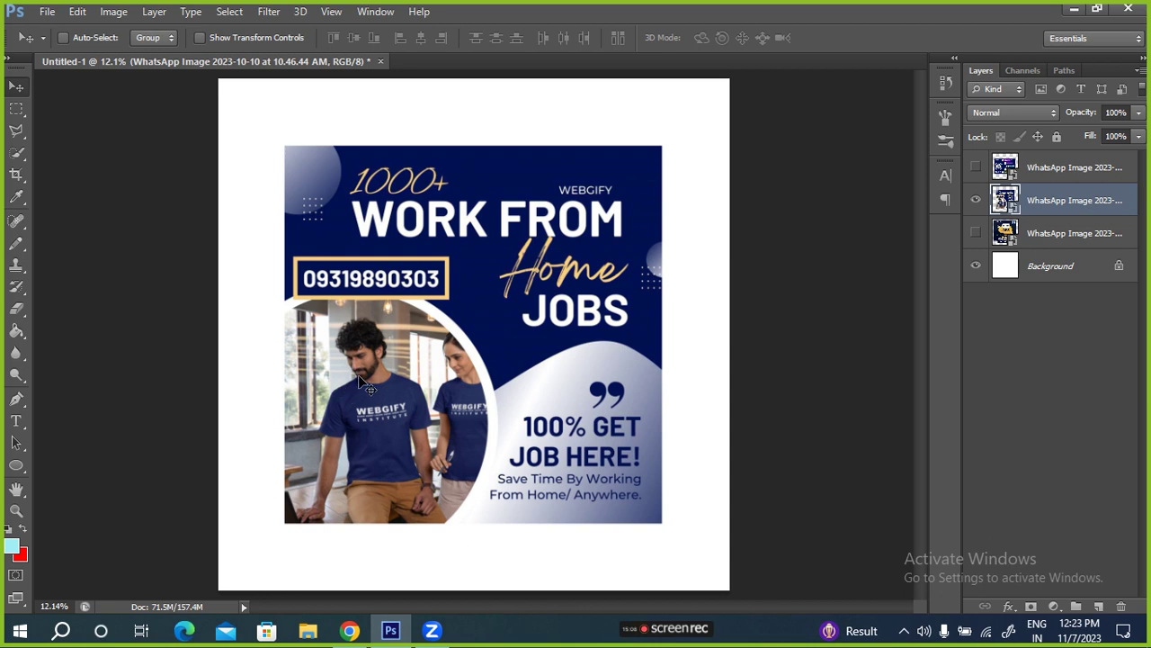
Step: Show the five-step infographic layer again, and open and confirm Free Transform on the "Work From Home Jobs" layer
left_click(975, 232)
left_click(976, 168)
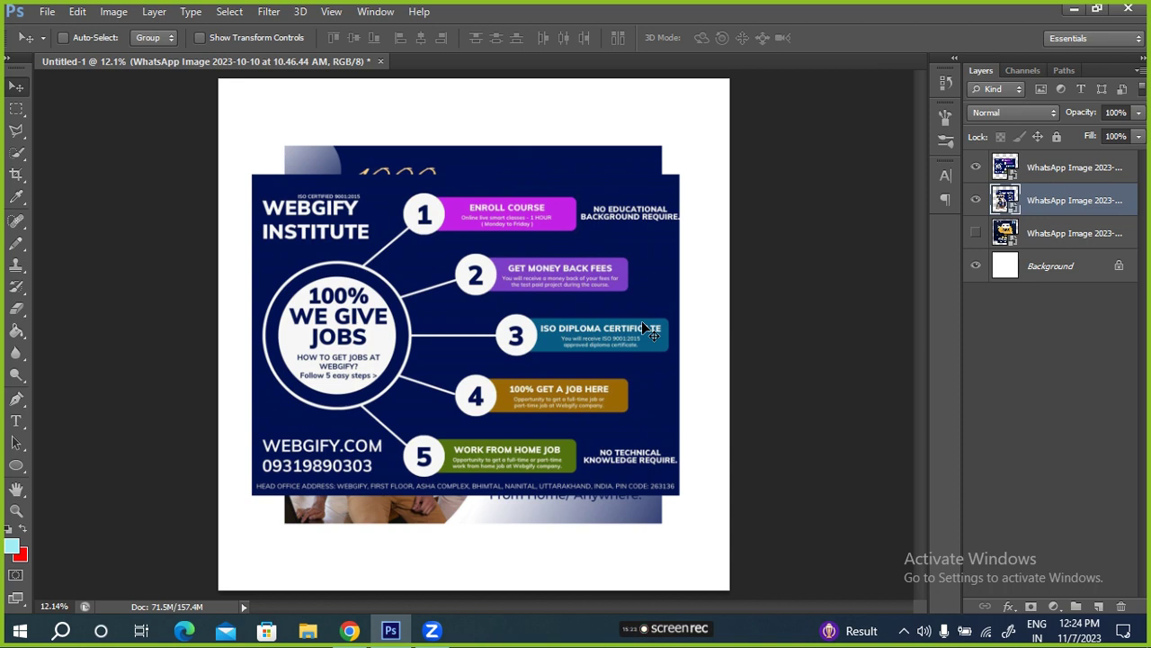
key("ctrl+t")
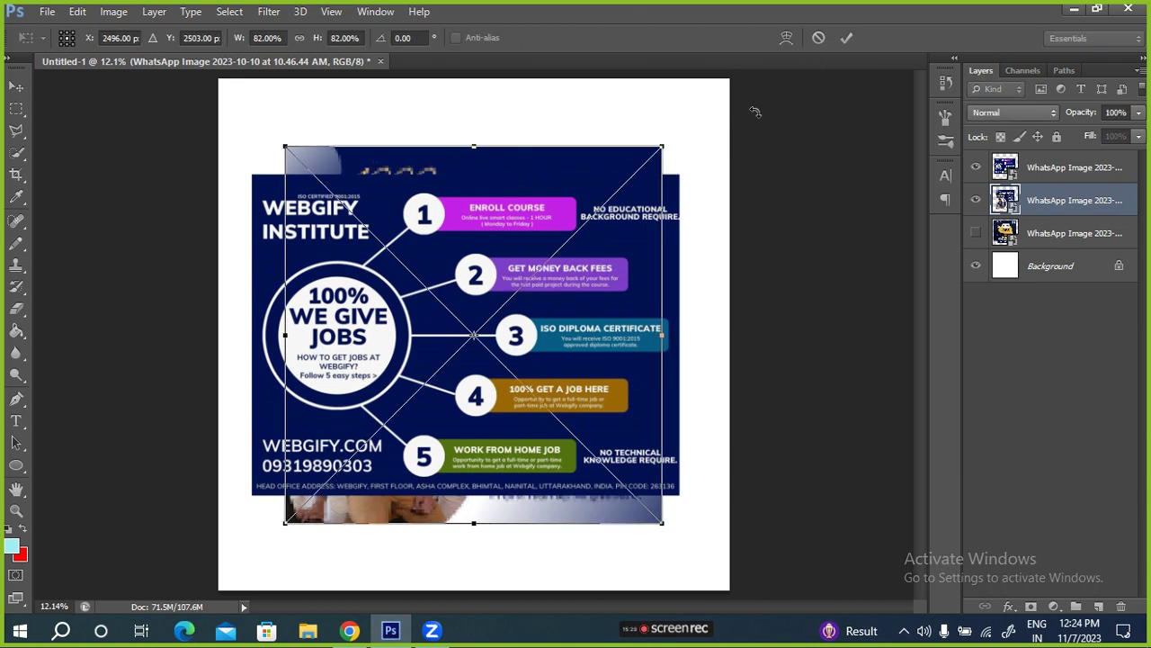
left_click(847, 38)
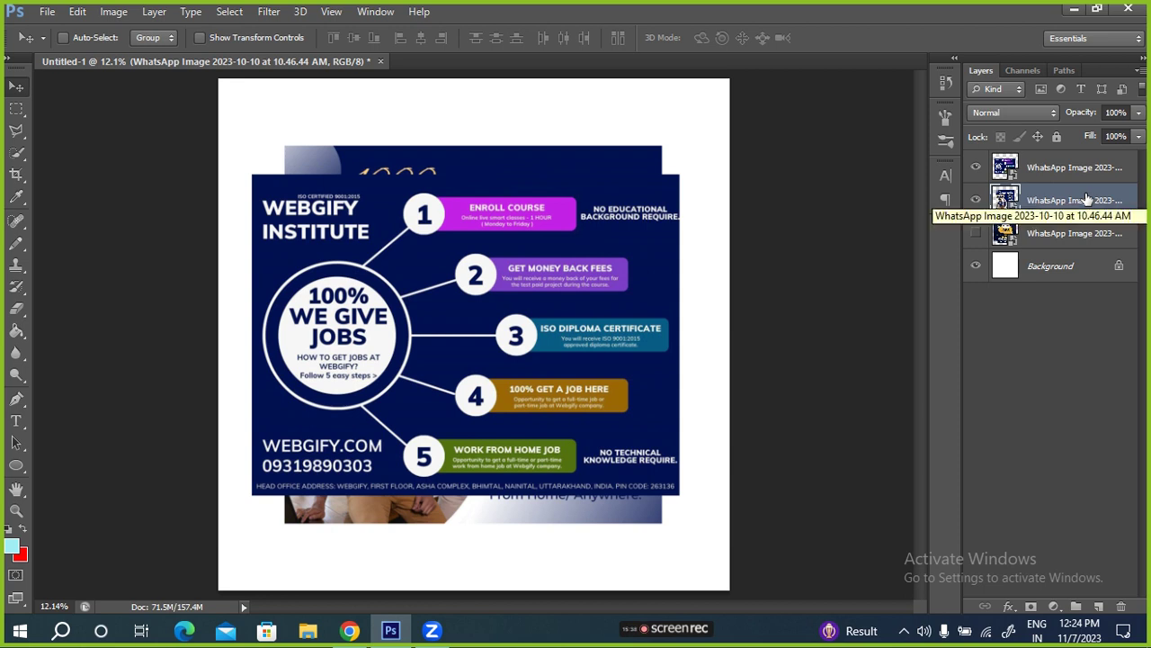
Step: Select the infographic layer, check it by turning its visibility off and on, and show the "We Give Jobs" layer
left_click(1041, 171)
left_click(975, 167)
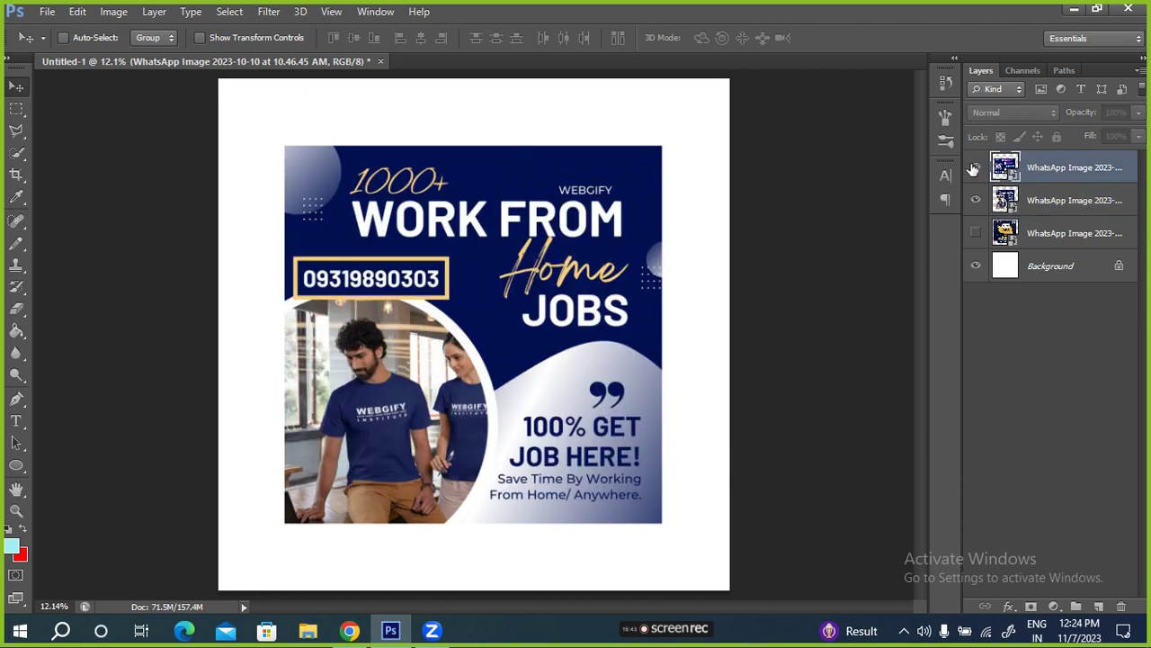
left_click(976, 168)
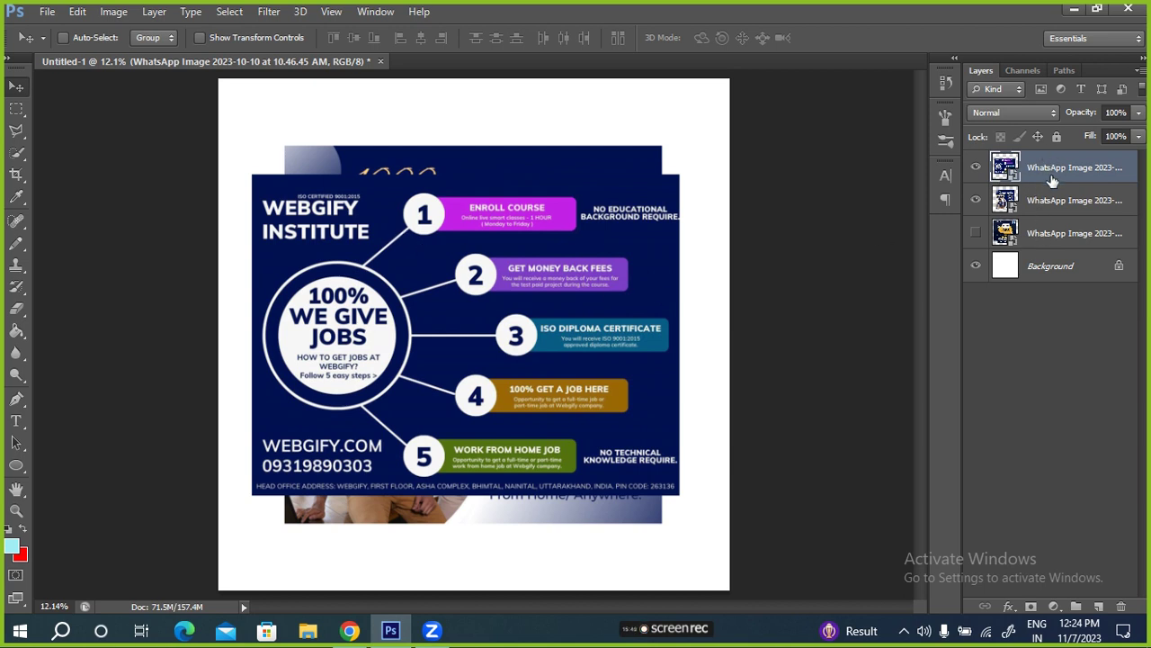
left_click(976, 234)
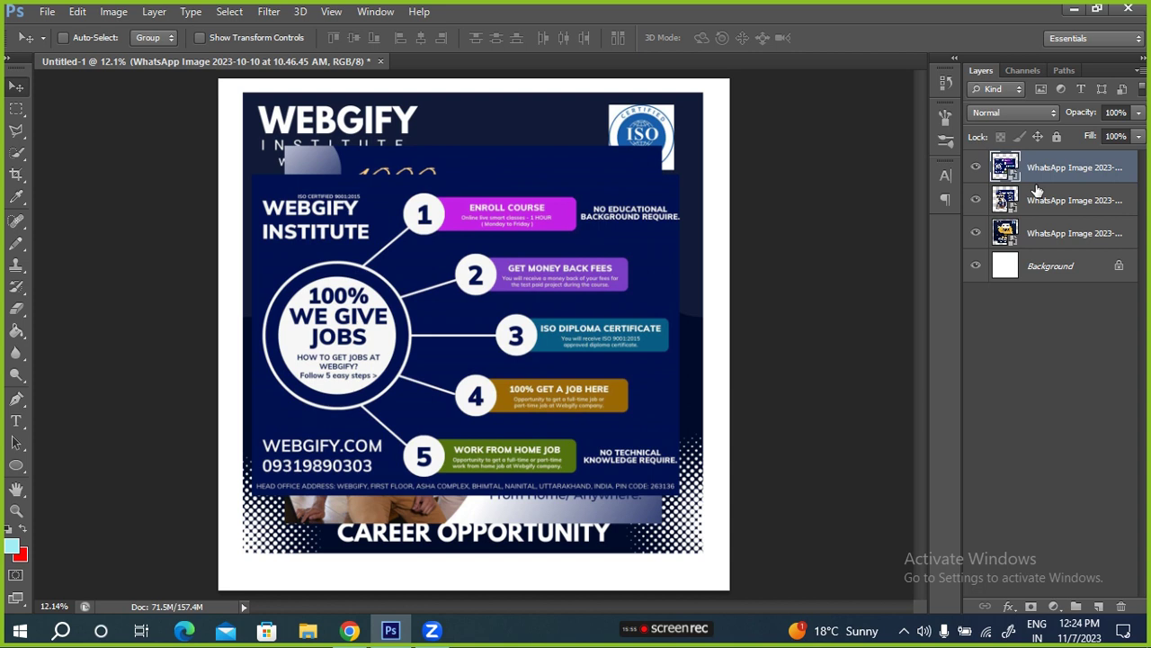
Step: Scale the infographic down to 55.99% with Free Transform and move it to the canvas's upper-left corner
key("ctrl+t")
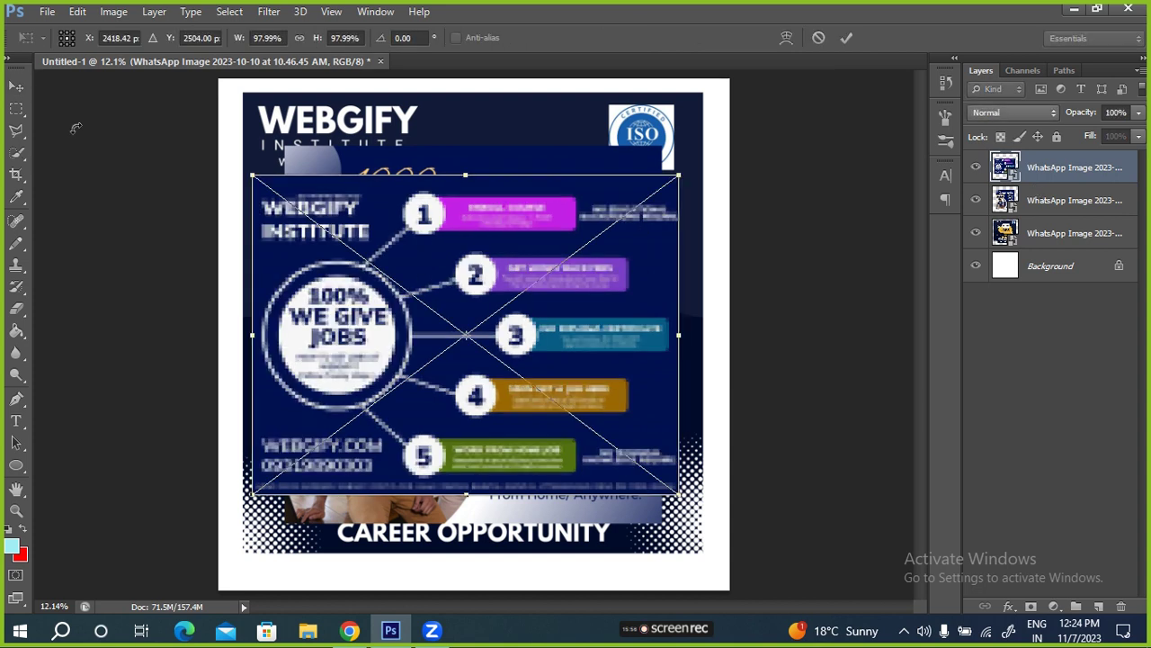
left_click_drag(240, 40, 207, 39)
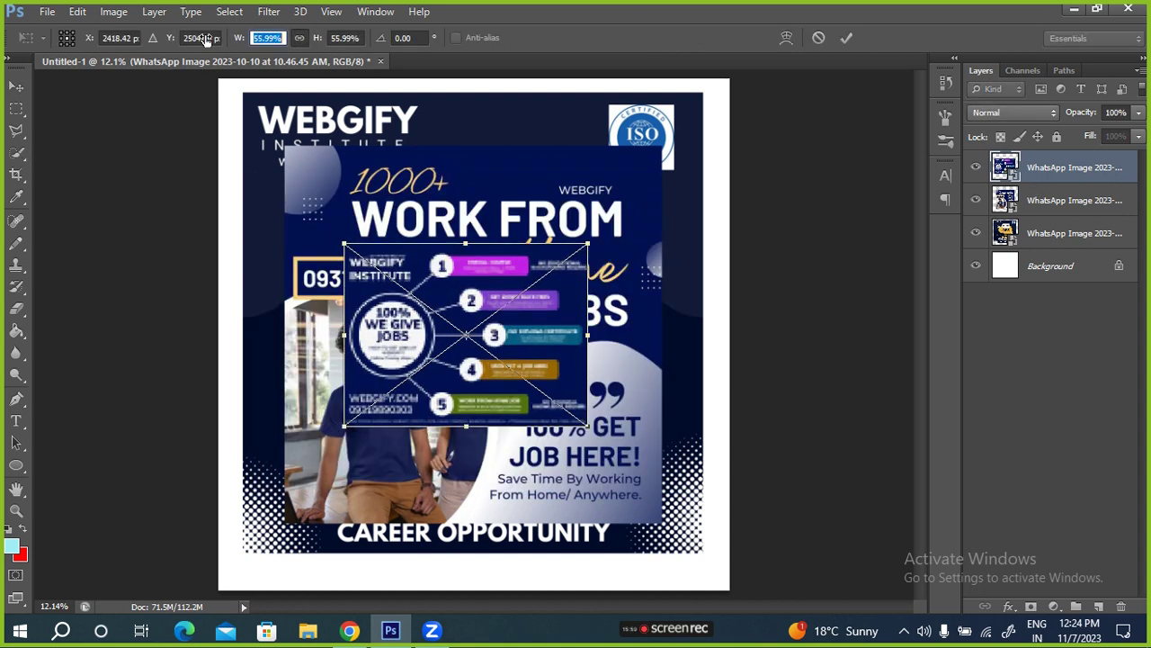
left_click(846, 38)
left_click_drag(529, 357, 414, 208)
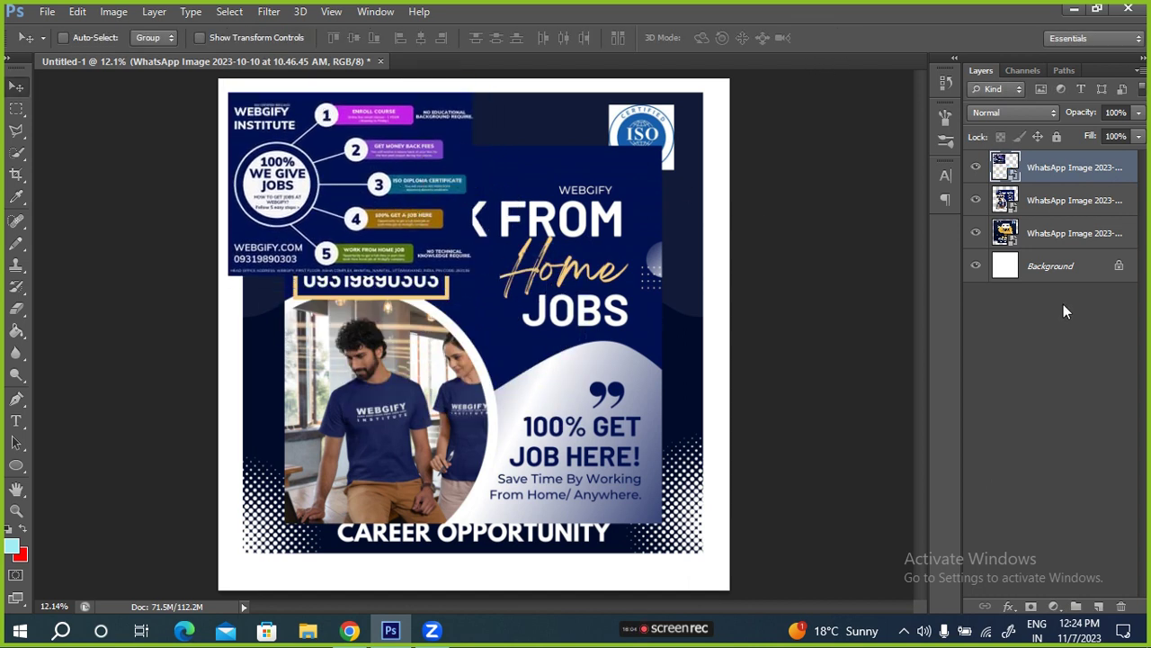
Step: Scale the "Work From Home Jobs" picture to 41% with Free Transform and place it in the canvas's upper-right area
left_click(1061, 203)
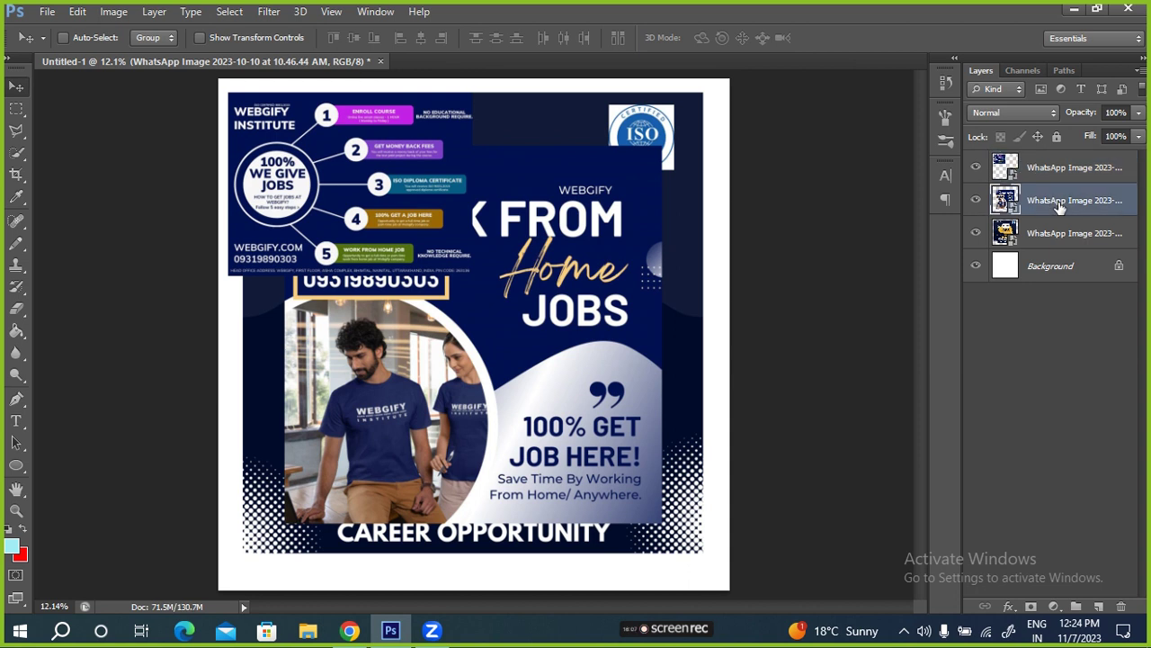
key("ctrl+t")
left_click(255, 37)
type("40")
key("Return")
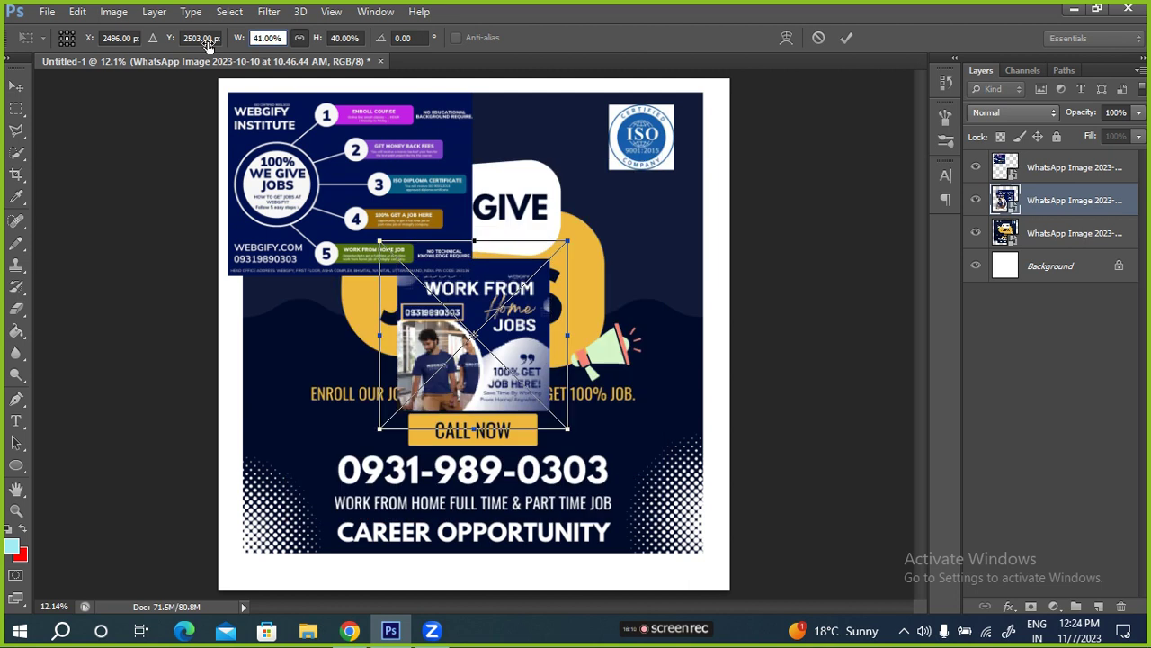
left_click_drag(493, 376, 609, 270)
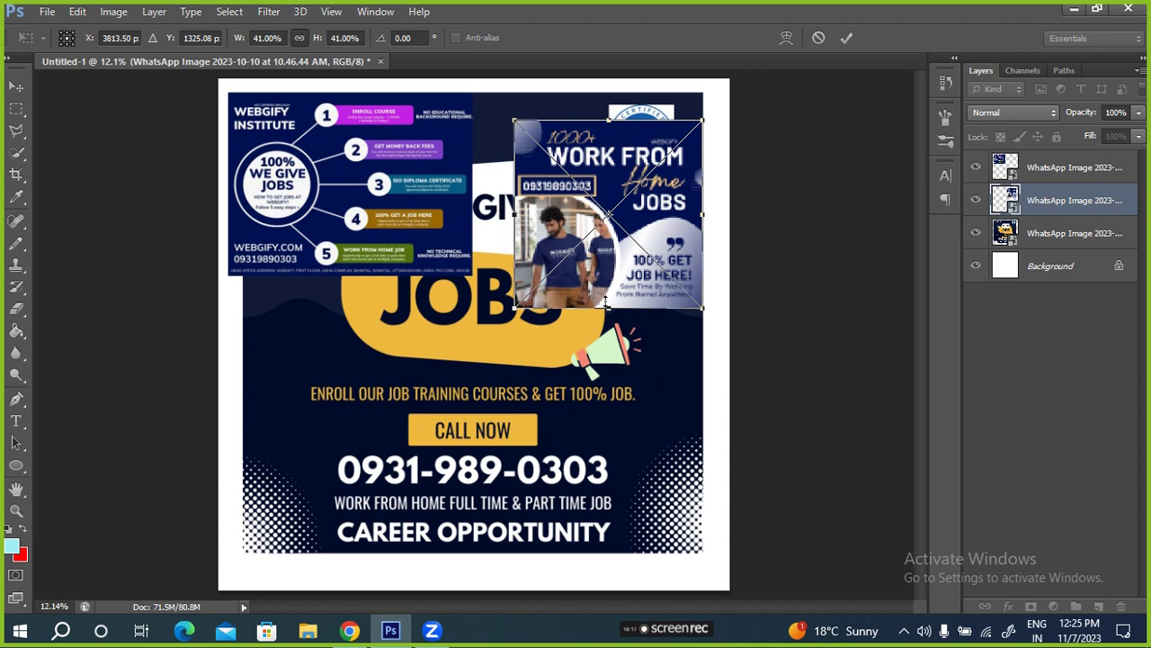
left_click(847, 36)
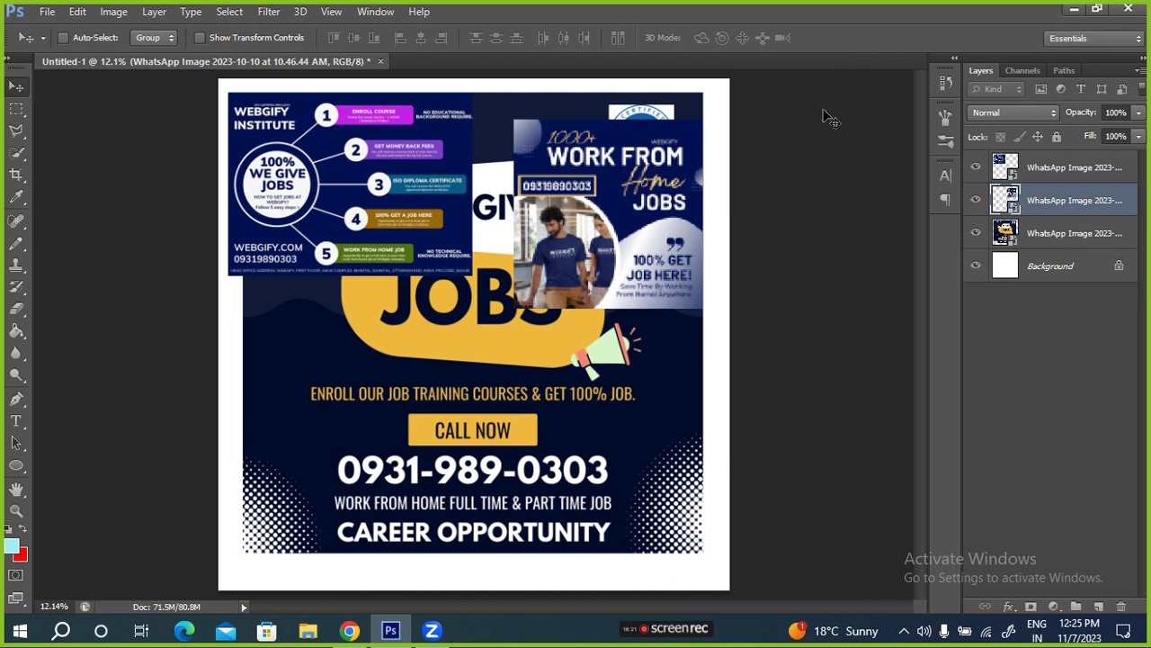
Step: Scale the "We Give Jobs" picture to 60% with Free Transform and place it in the canvas's lower-left area
left_click(1031, 236)
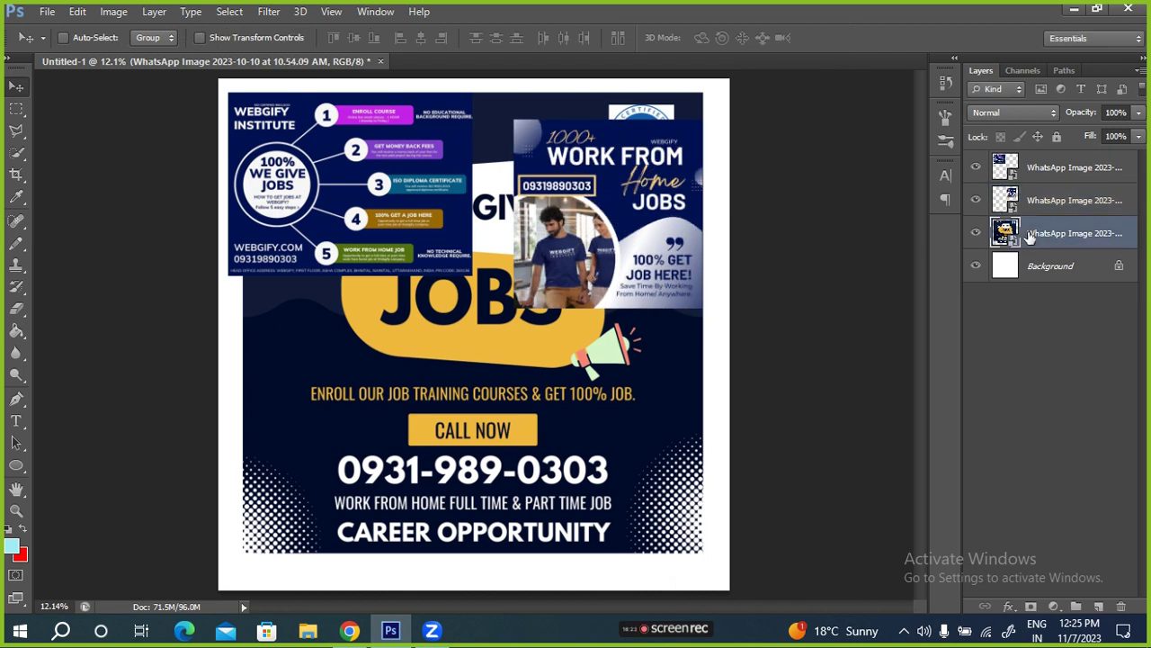
key("ctrl+t")
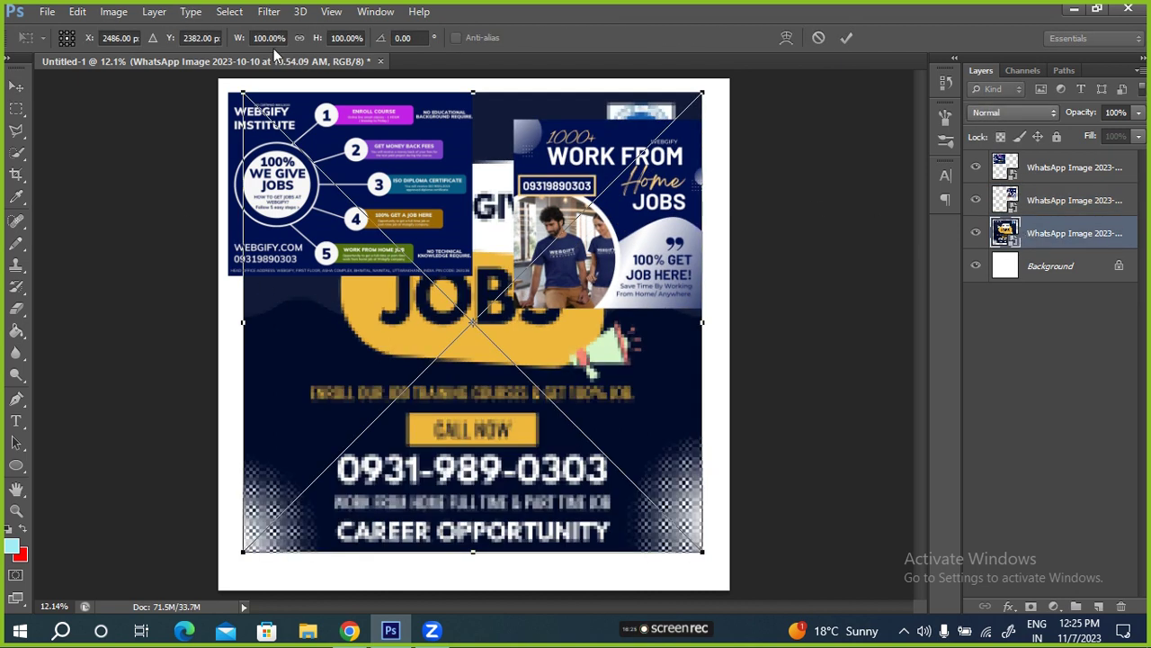
left_click(239, 39)
type("60")
key("Return")
left_click_drag(537, 332, 437, 440)
key("Return")
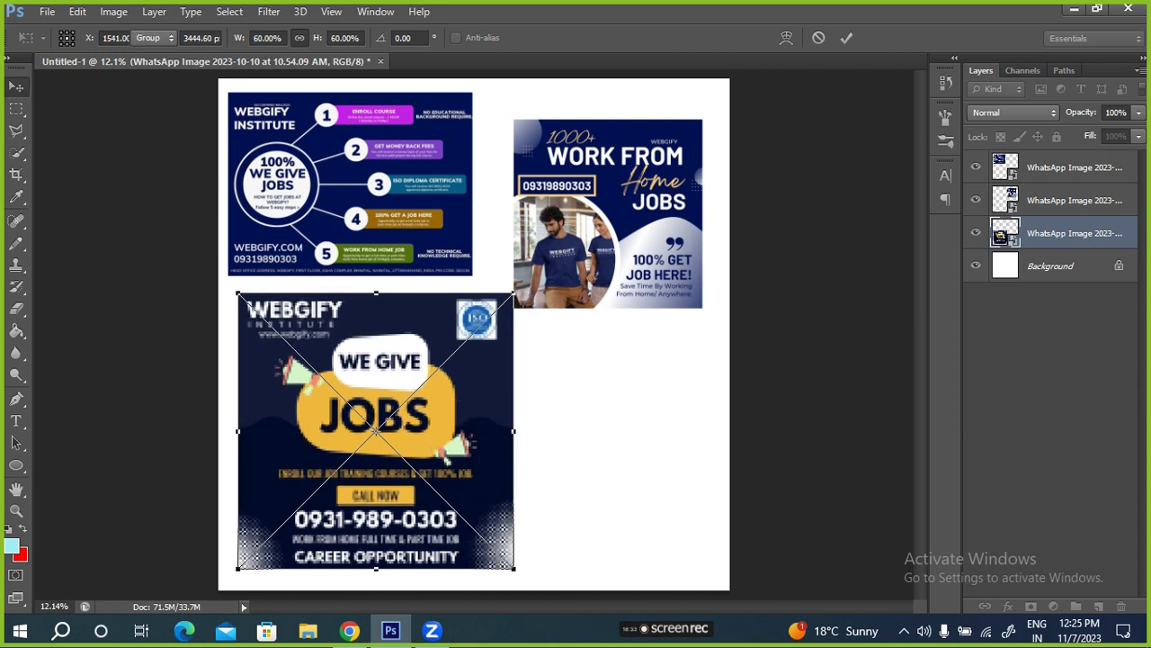
Step: Select the "We Give Jobs" layer and turn its visibility off and on to check which picture it holds
left_click(1060, 208)
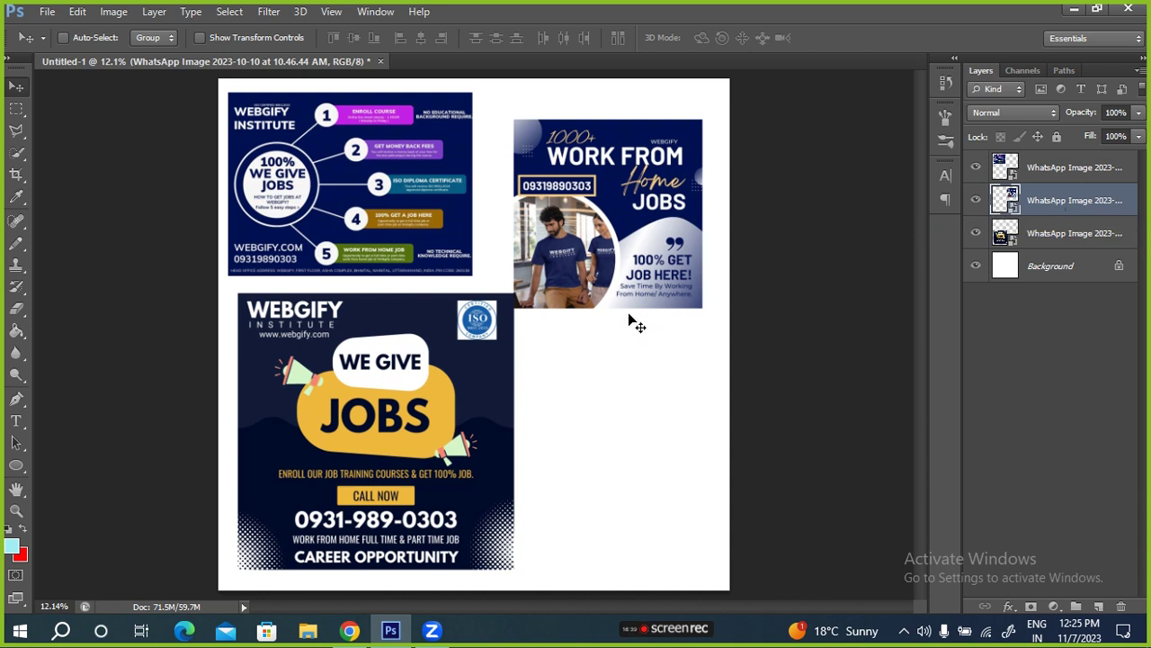
left_click(1033, 245)
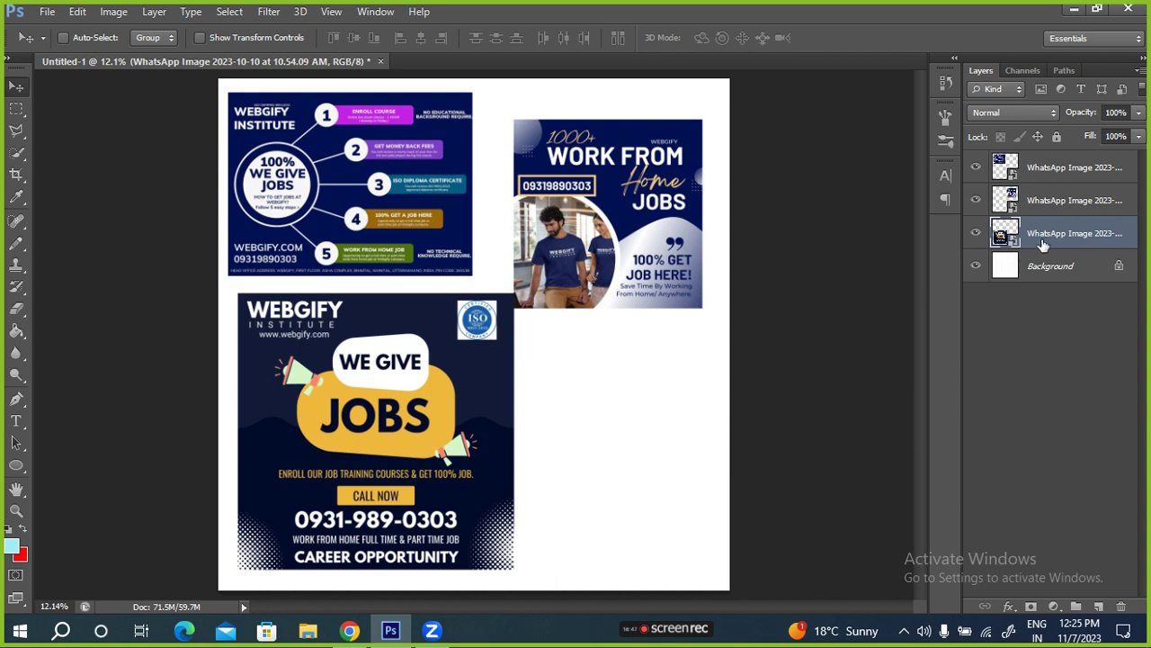
left_click(980, 234)
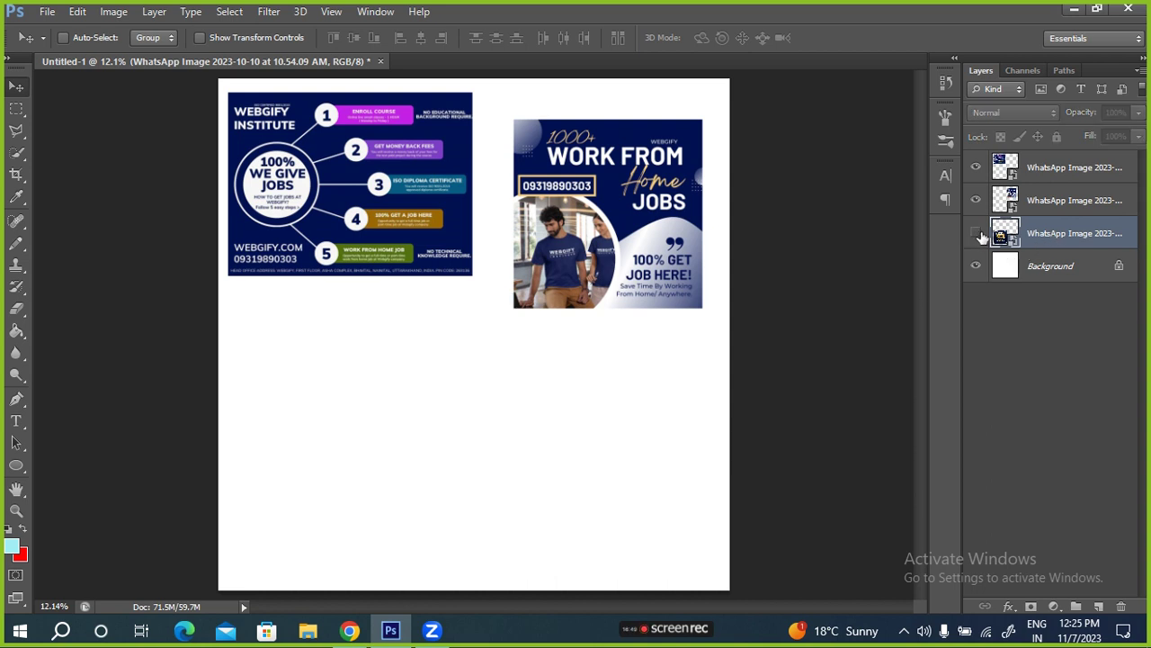
left_click(981, 235)
Step: Move the "We Give Jobs" picture around the canvas, ending in the lower-left area beneath the infographic
left_click_drag(308, 465, 376, 421)
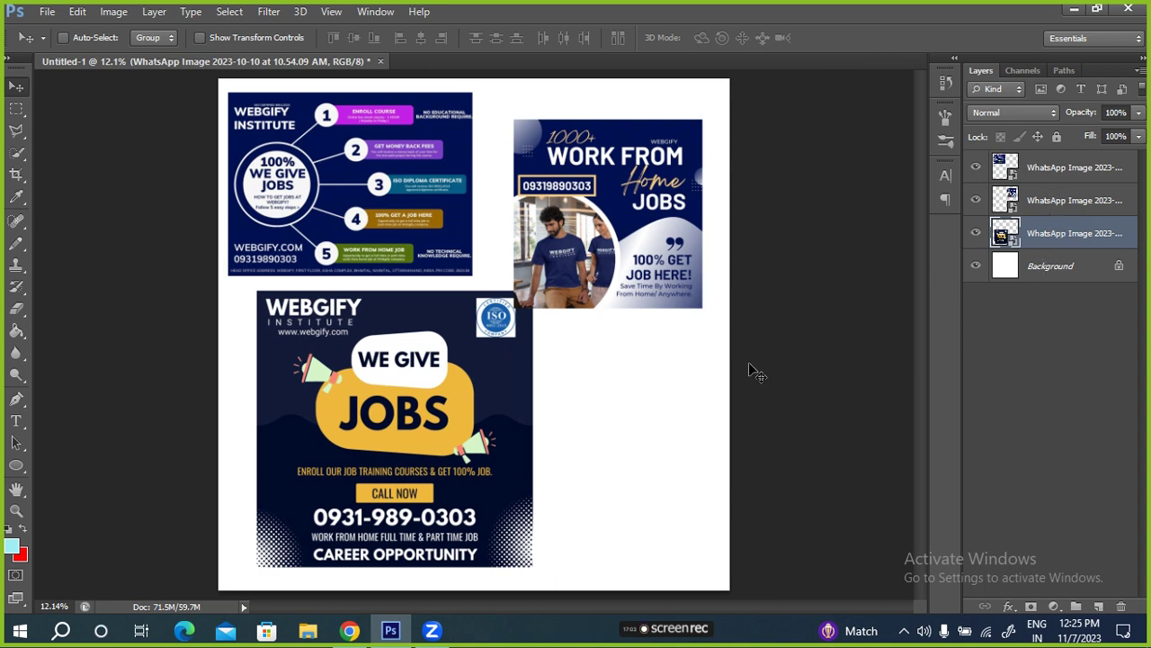
left_click_drag(347, 496, 423, 359)
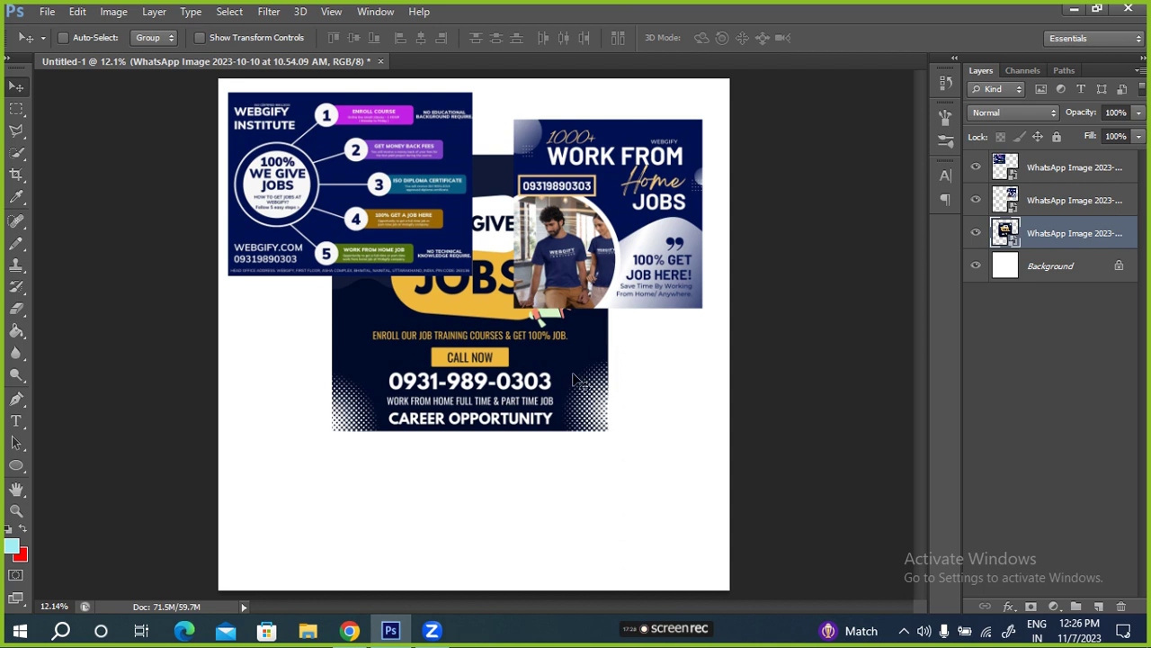
left_click_drag(473, 331, 453, 402)
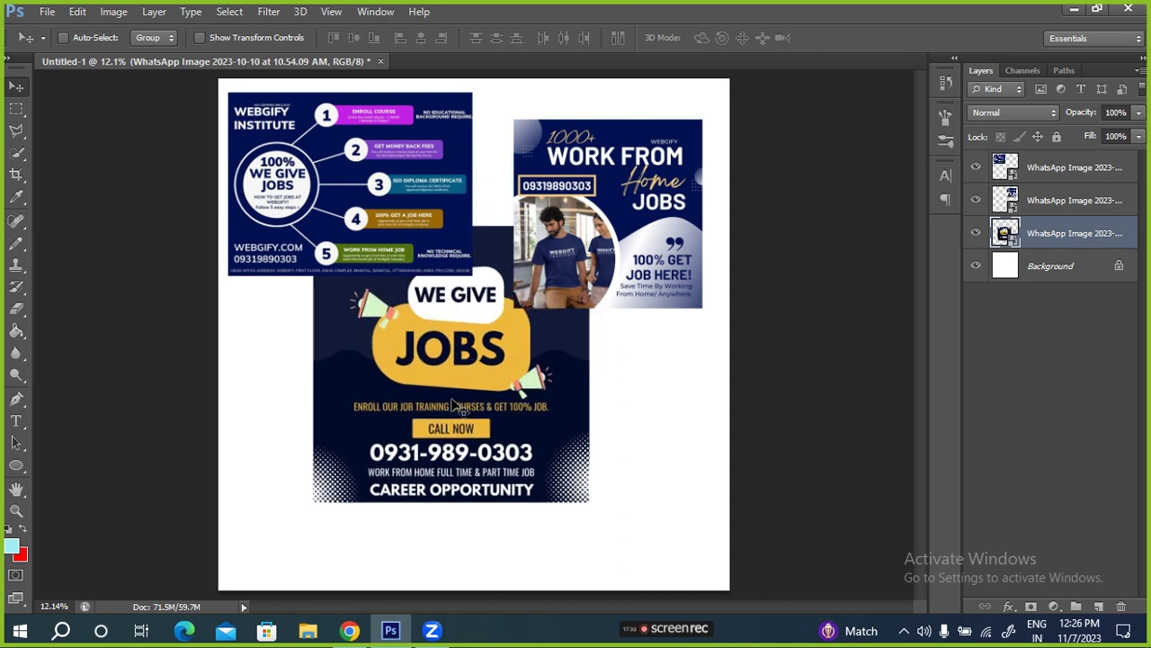
left_click_drag(475, 342, 410, 402)
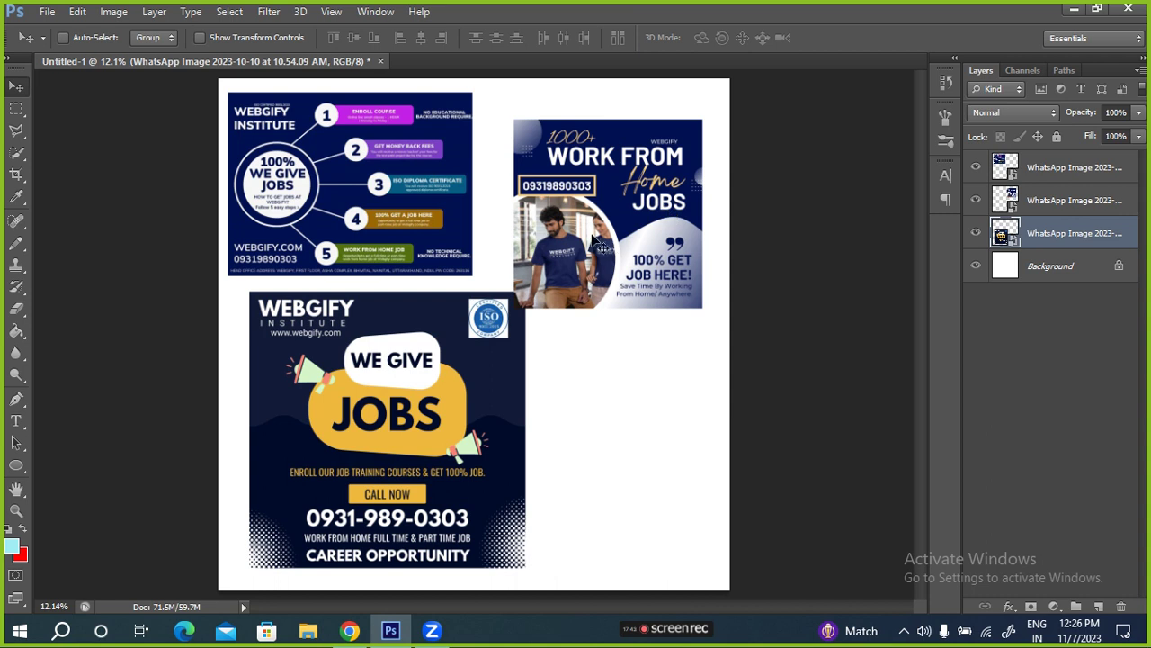
left_click_drag(359, 387, 296, 431)
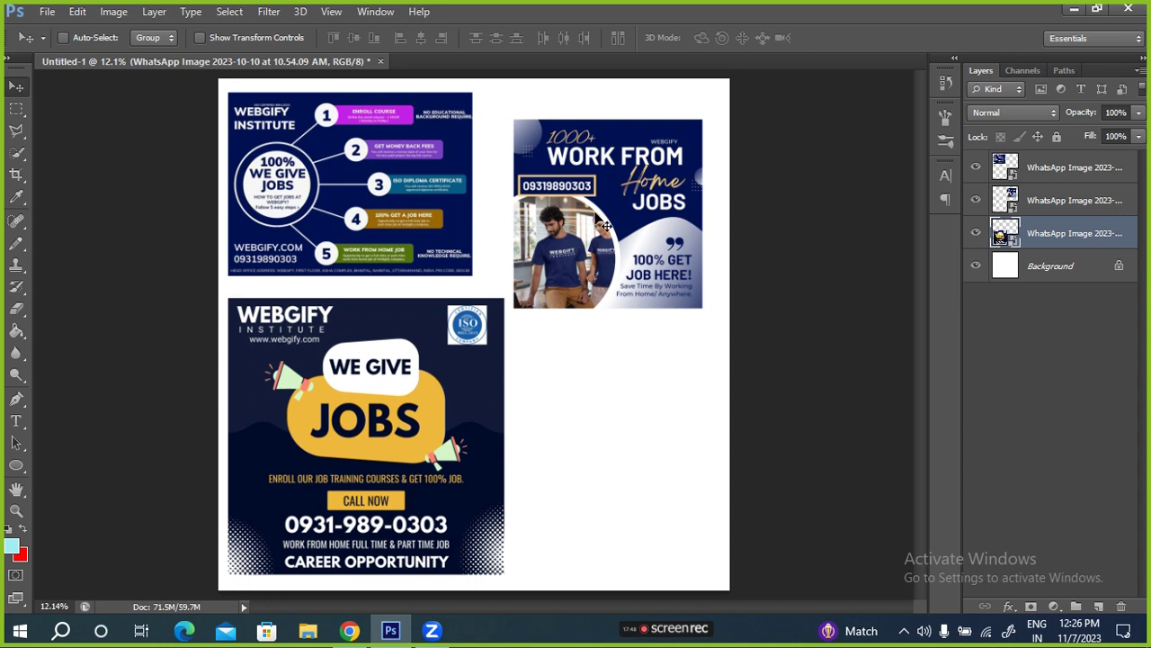
Step: With the "We Give Jobs" layer still active, try to move the other two pictures directly on the canvas
left_click_drag(607, 225, 634, 214)
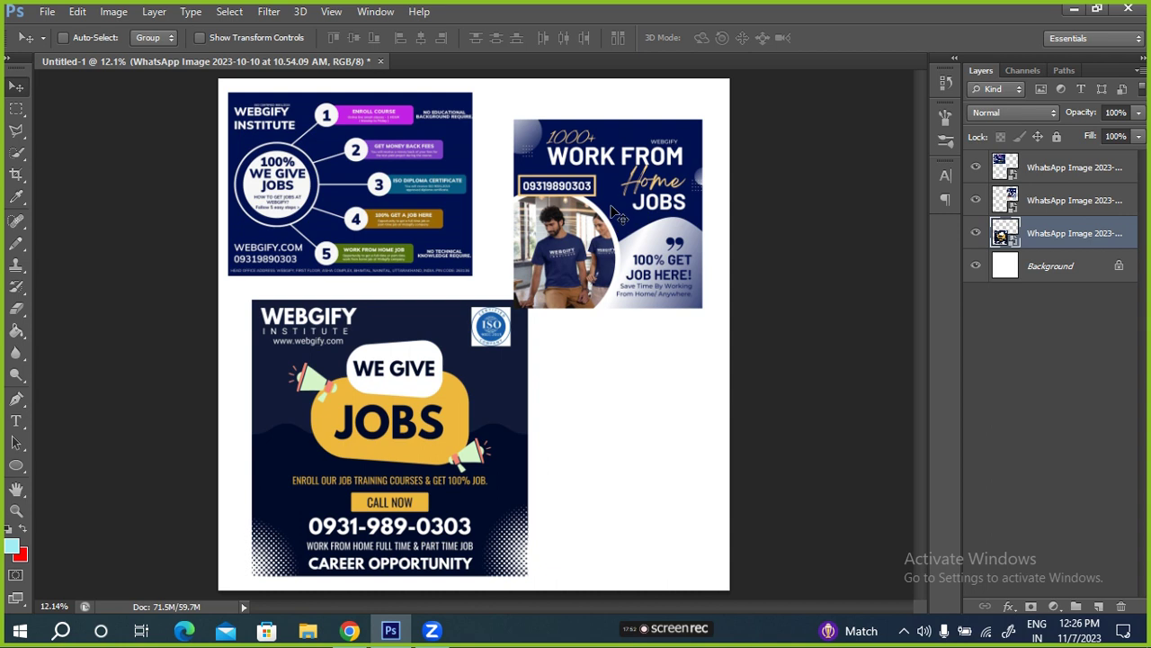
mouse_move(603, 210)
left_mouse_down()
mouse_move(633, 200)
mouse_move(621, 201)
left_mouse_up()
mouse_move(347, 181)
left_mouse_down()
mouse_move(365, 208)
mouse_move(353, 190)
mouse_move(376, 187)
mouse_move(330, 187)
left_mouse_up()
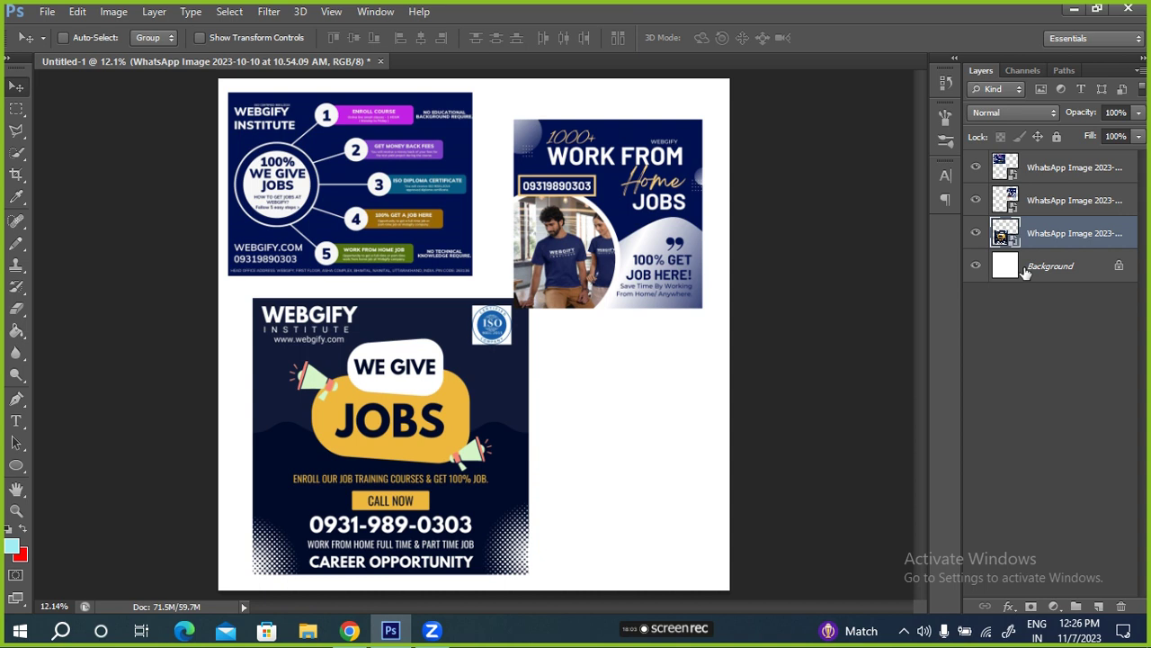
Step: Select the "Work From Home Jobs" layer and turn its visibility off and on to check which picture it holds
left_click(1037, 196)
left_click(976, 200)
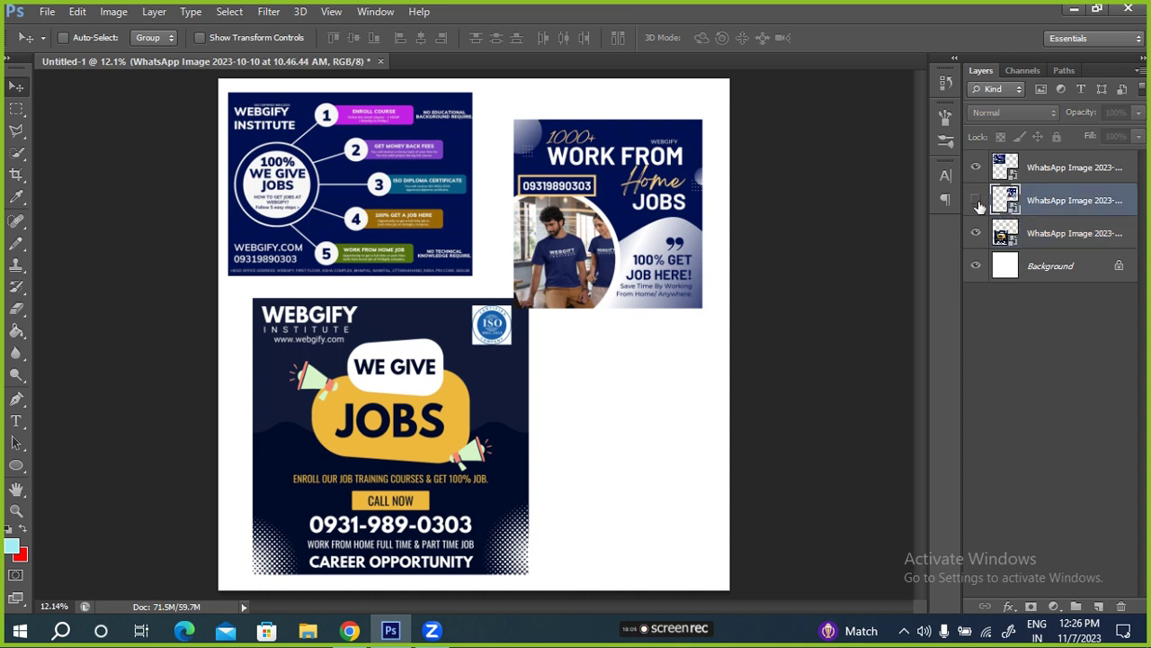
left_click(976, 200)
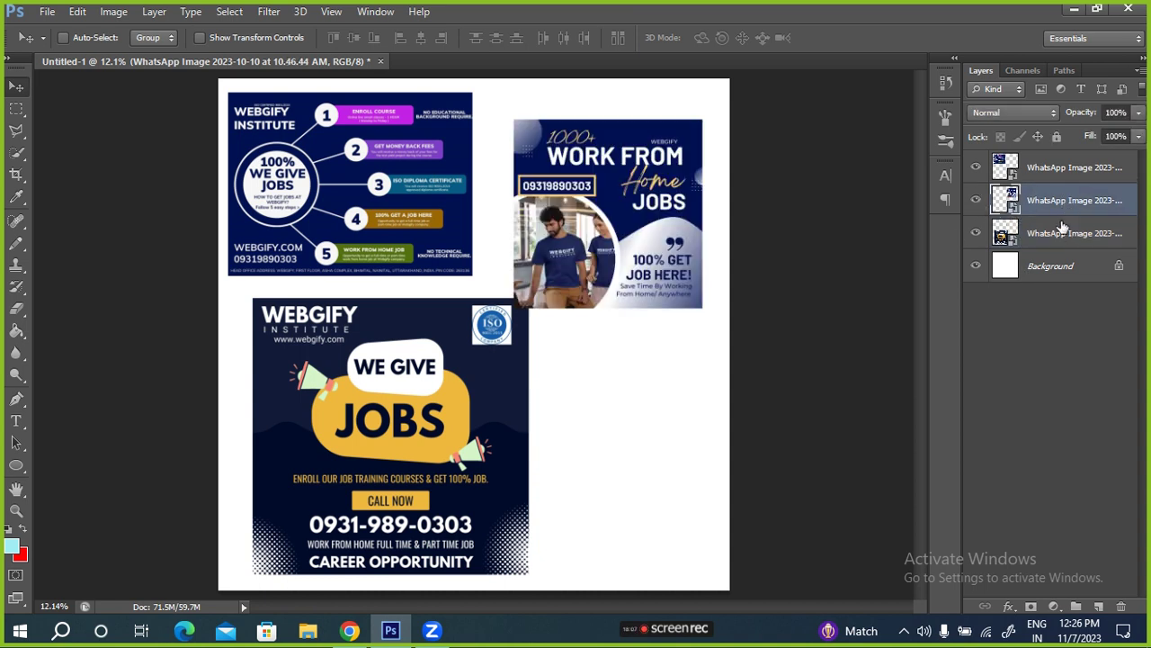
Step: Select the "We Give Jobs" layer and move its picture slightly down on the canvas
left_click(1072, 234)
left_click_drag(616, 220, 632, 205)
key("ctrl+z")
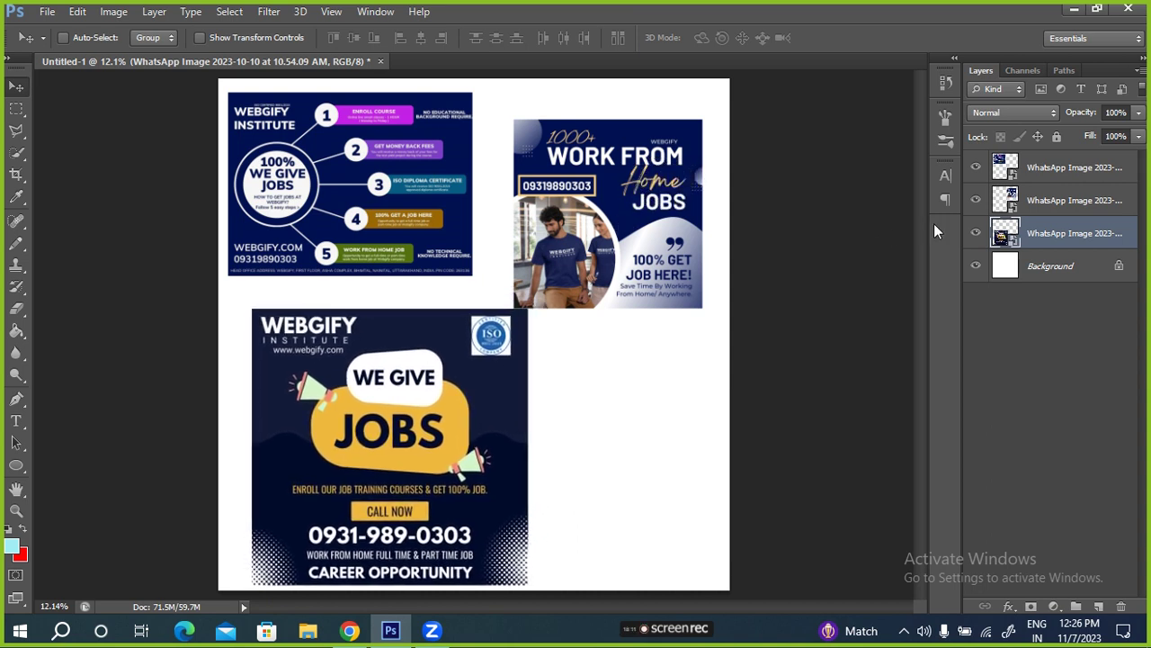
Step: Identify the "Work From Home Jobs" layer by toggling its visibility, and move its picture up until its top edge is level with the infographic's
left_click(1068, 203)
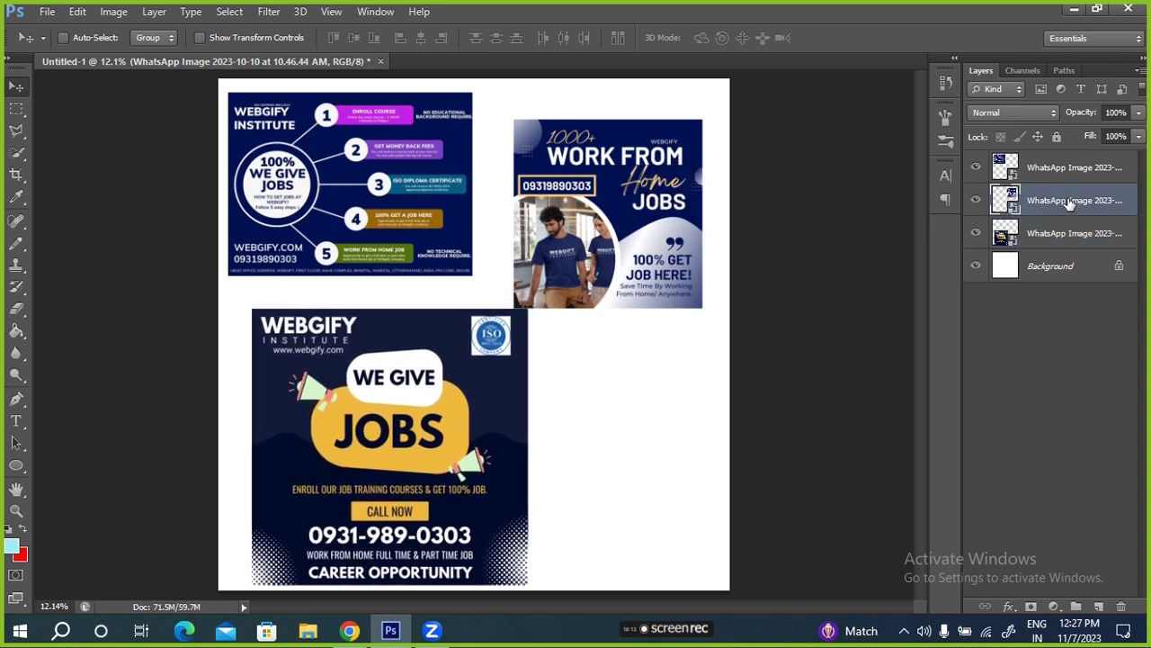
left_click(978, 201)
left_click(978, 201)
mouse_move(619, 255)
left_mouse_down()
mouse_move(628, 282)
mouse_move(615, 243)
left_mouse_up()
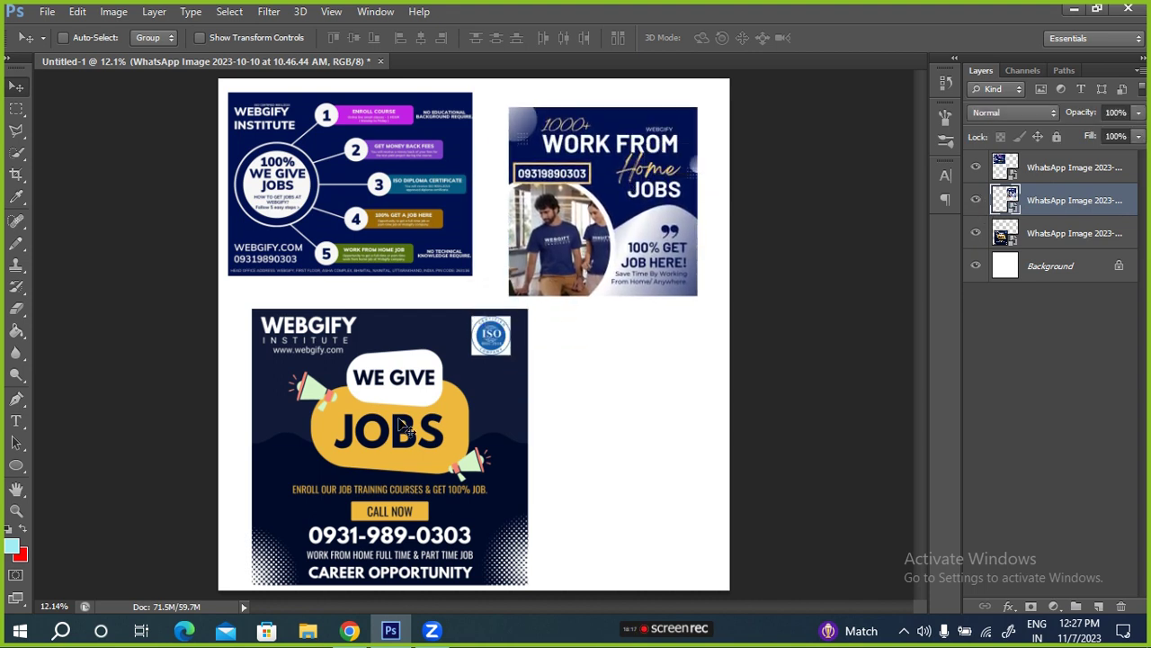
left_click_drag(402, 428, 324, 222)
left_click_drag(600, 245, 596, 185)
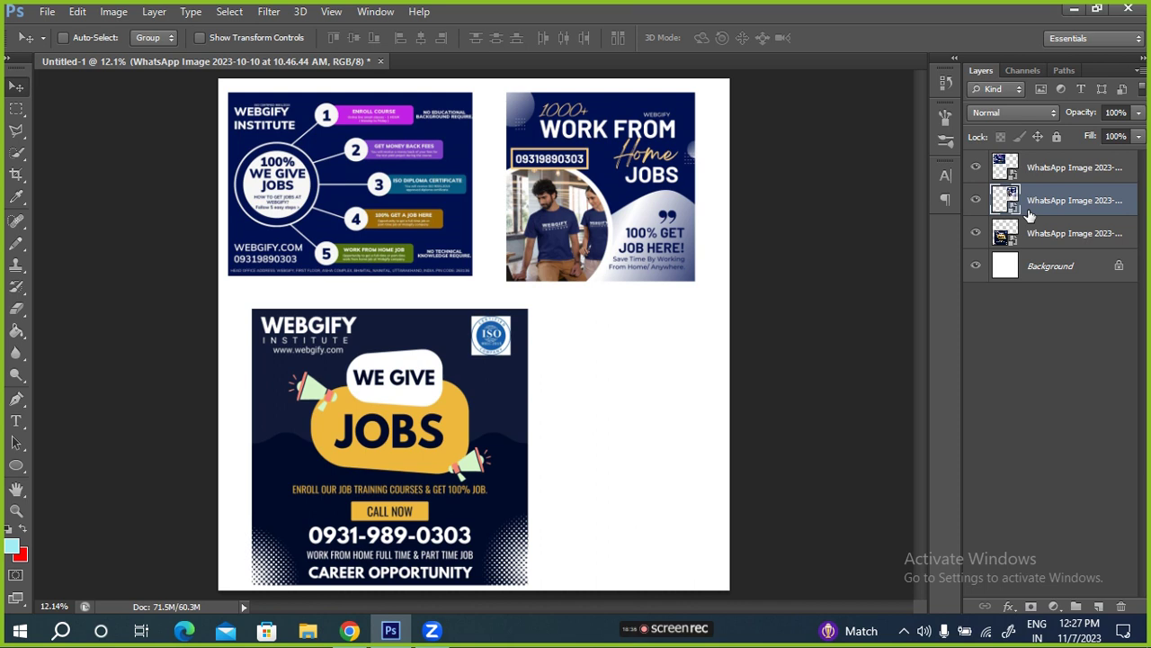
mouse_move(559, 295)
left_mouse_down()
mouse_move(676, 199)
mouse_move(533, 326)
mouse_move(563, 299)
left_mouse_up()
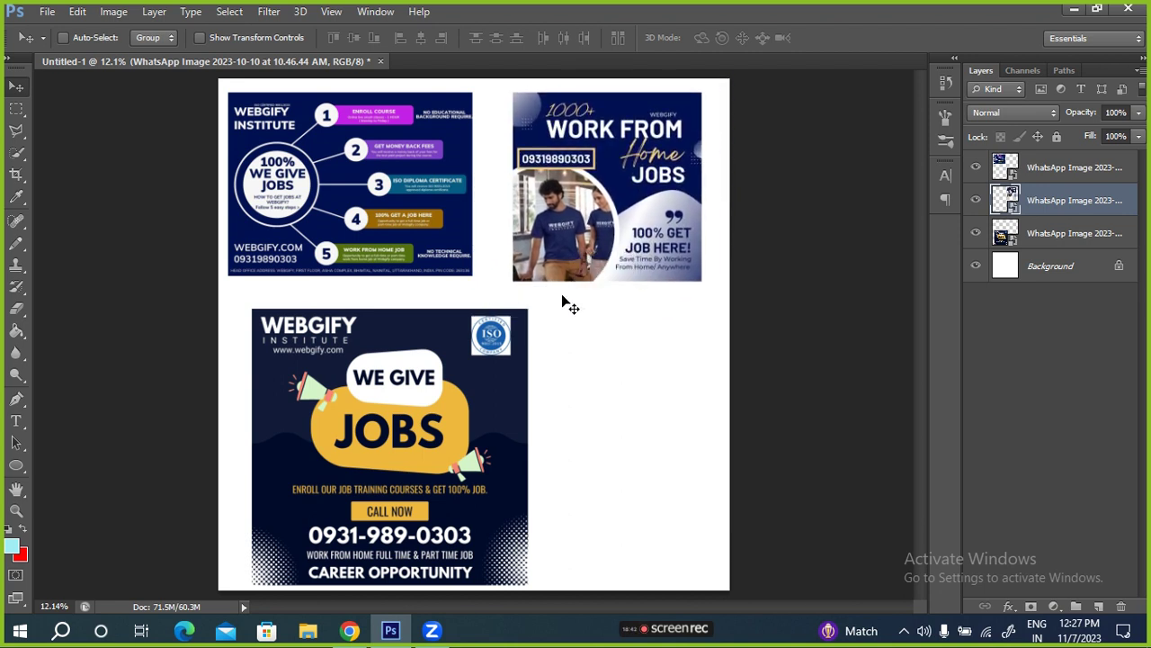
mouse_move(637, 632)
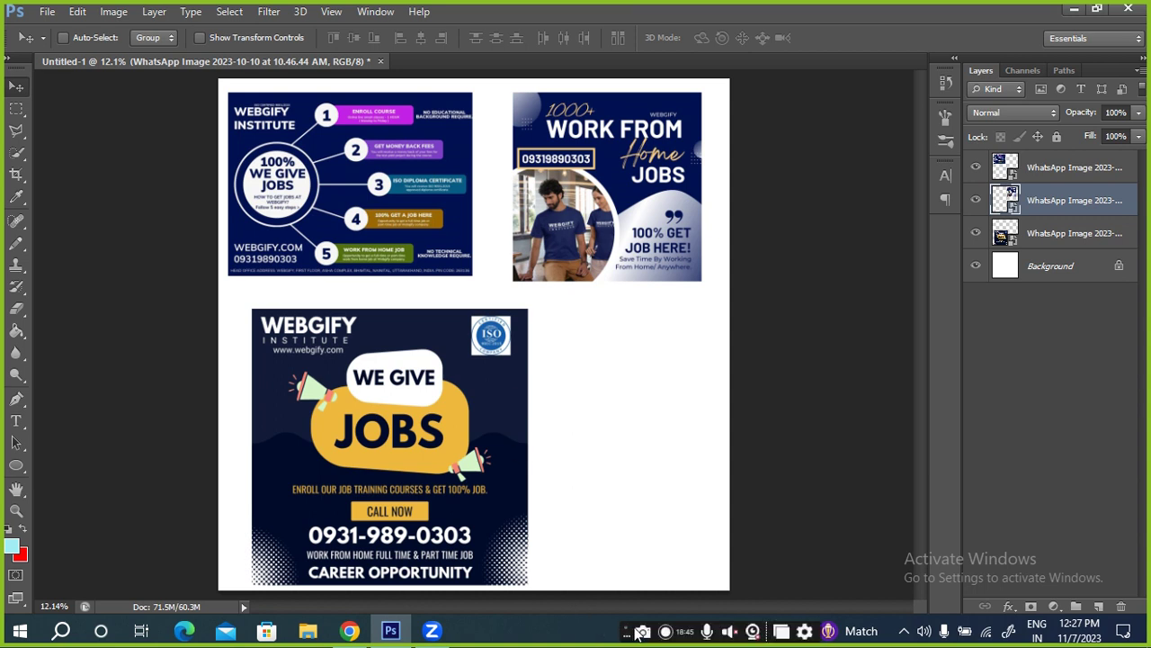